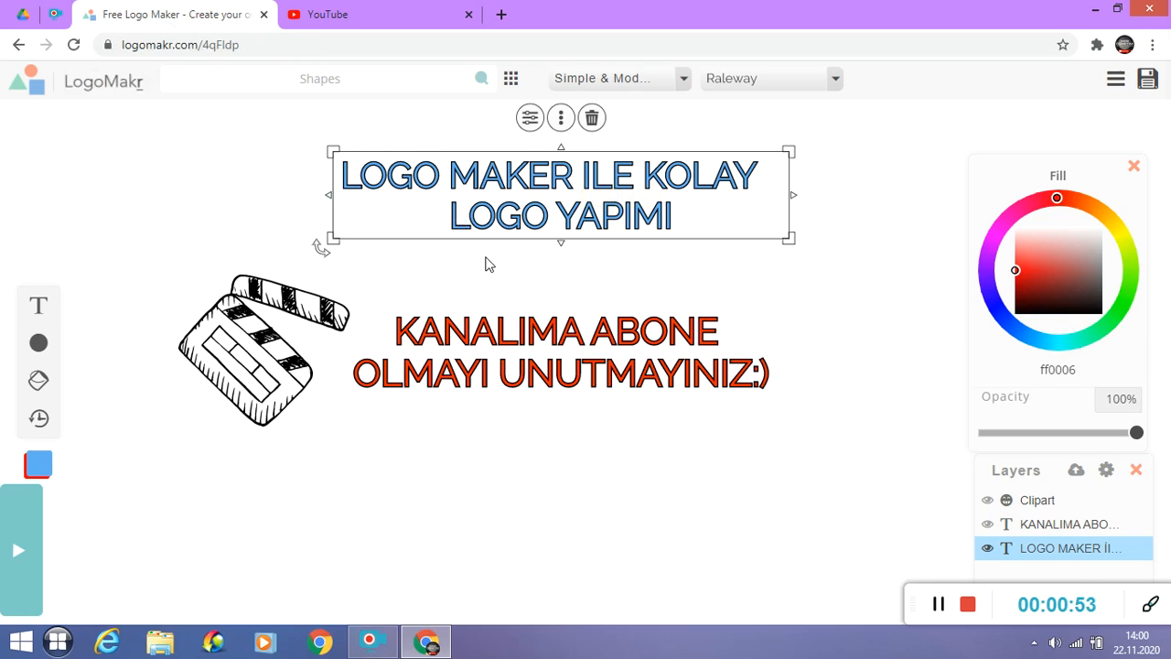
# - Clear the canvas by deleting both text boxes and the clapperboard clipart
pyautogui.click(505, 352)
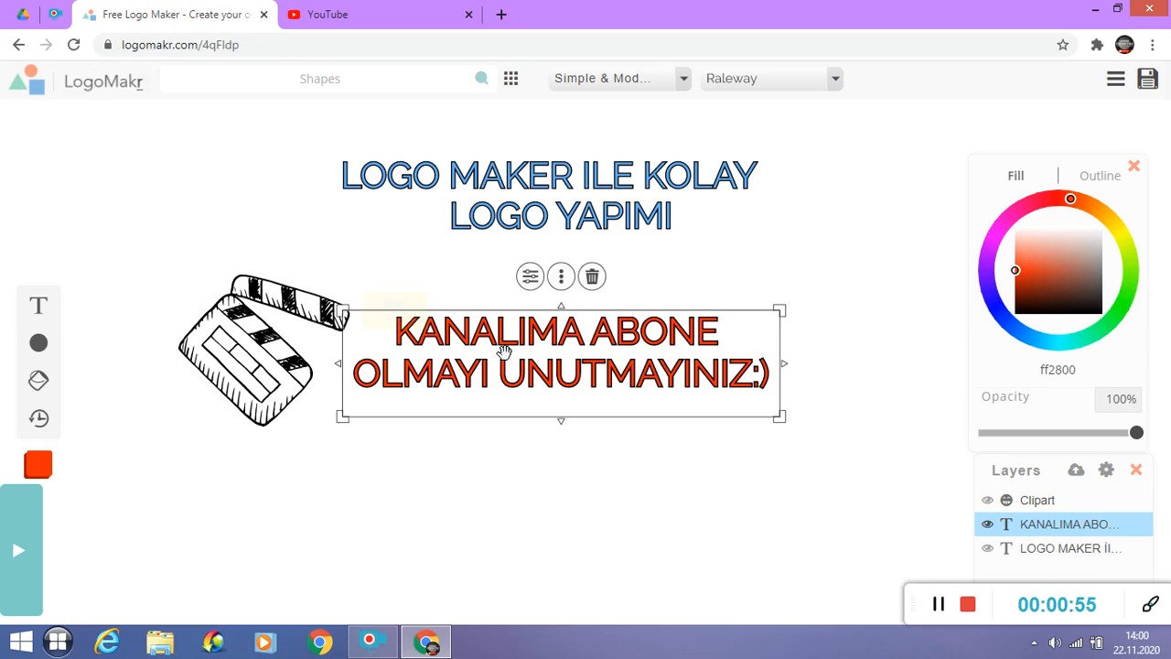
pyautogui.click(592, 275)
pyautogui.click(591, 144)
pyautogui.click(591, 117)
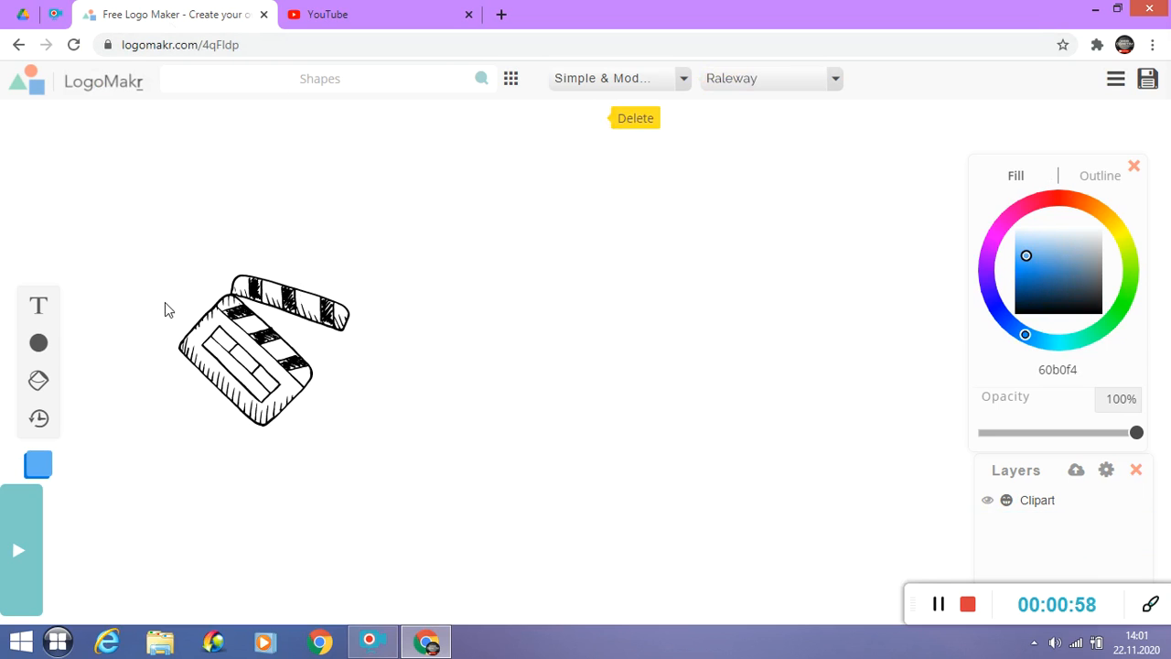
pyautogui.click(233, 293)
pyautogui.click(280, 242)
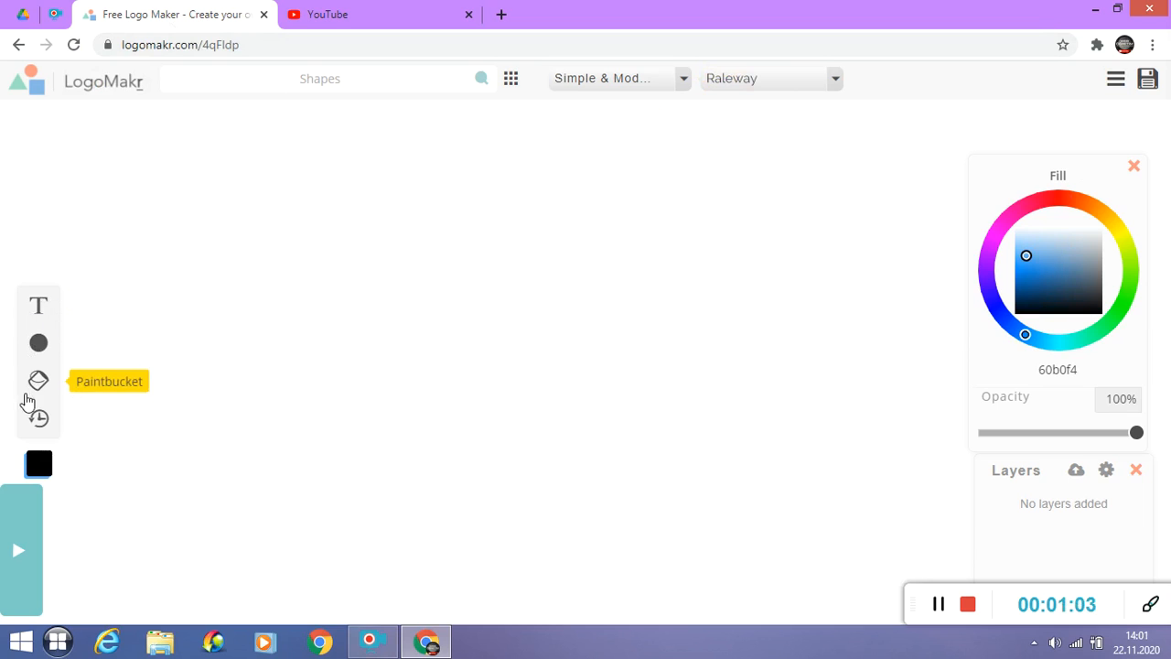
pyautogui.click(38, 315)
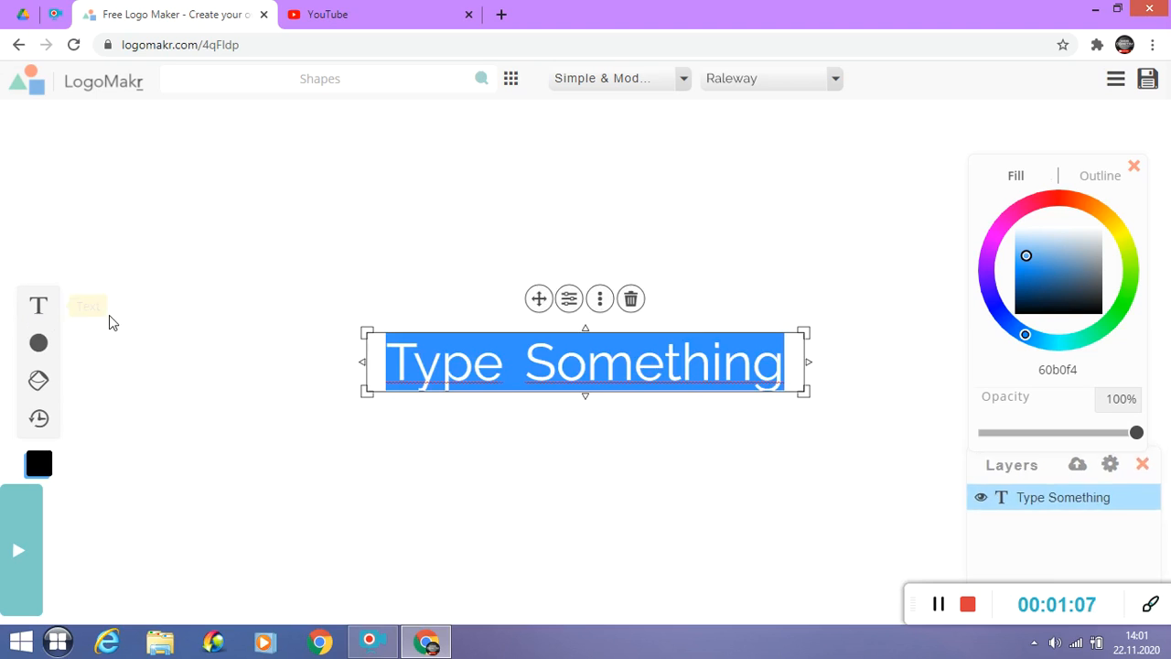
pyautogui.write('FSD')
pyautogui.press('BackSpace')
pyautogui.press('BackSpace')
pyautogui.press('BackSpace')
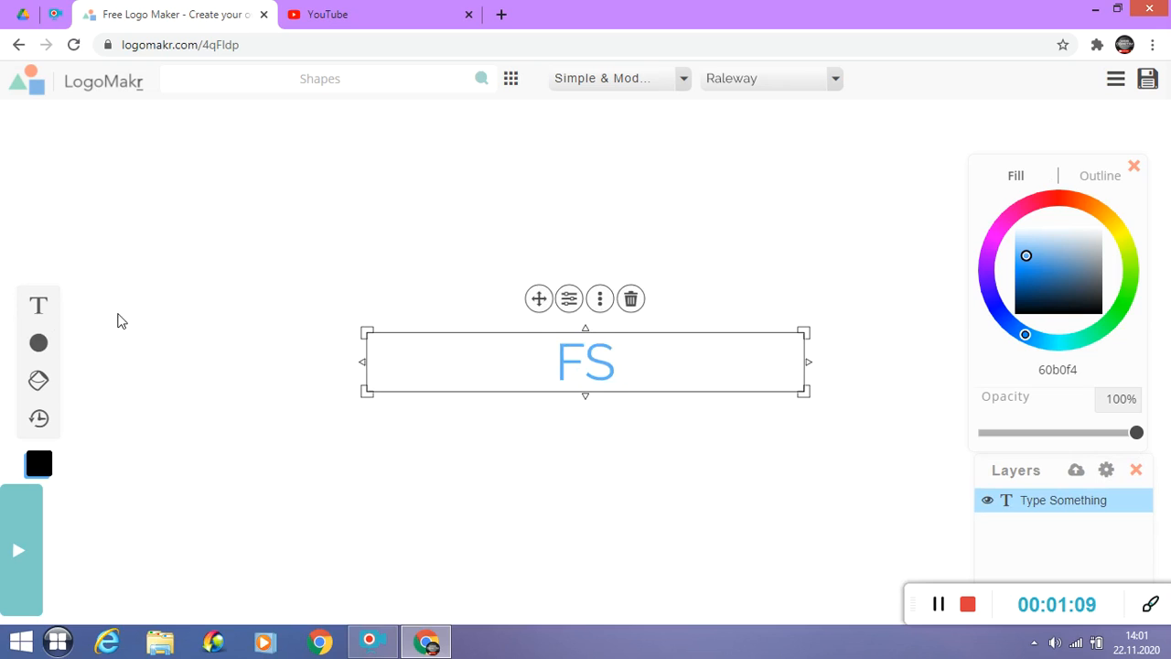
pyautogui.click(628, 308)
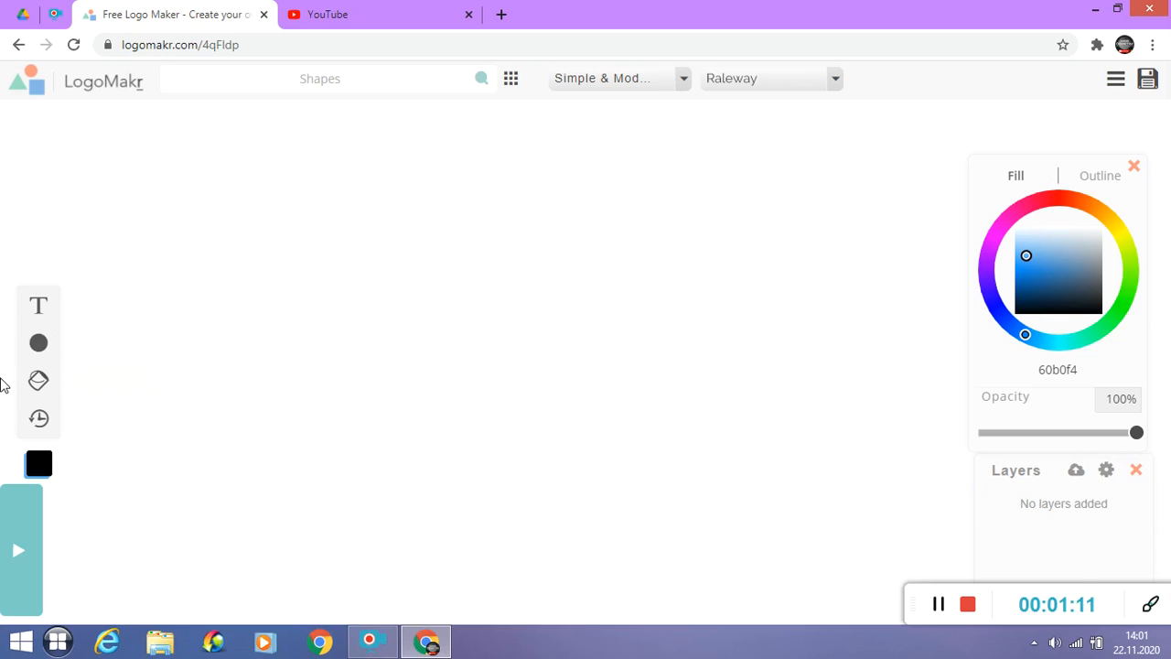
# - Add a circle shape, stretch it into a large oval, and fill it black
pyautogui.moveTo(57, 341)
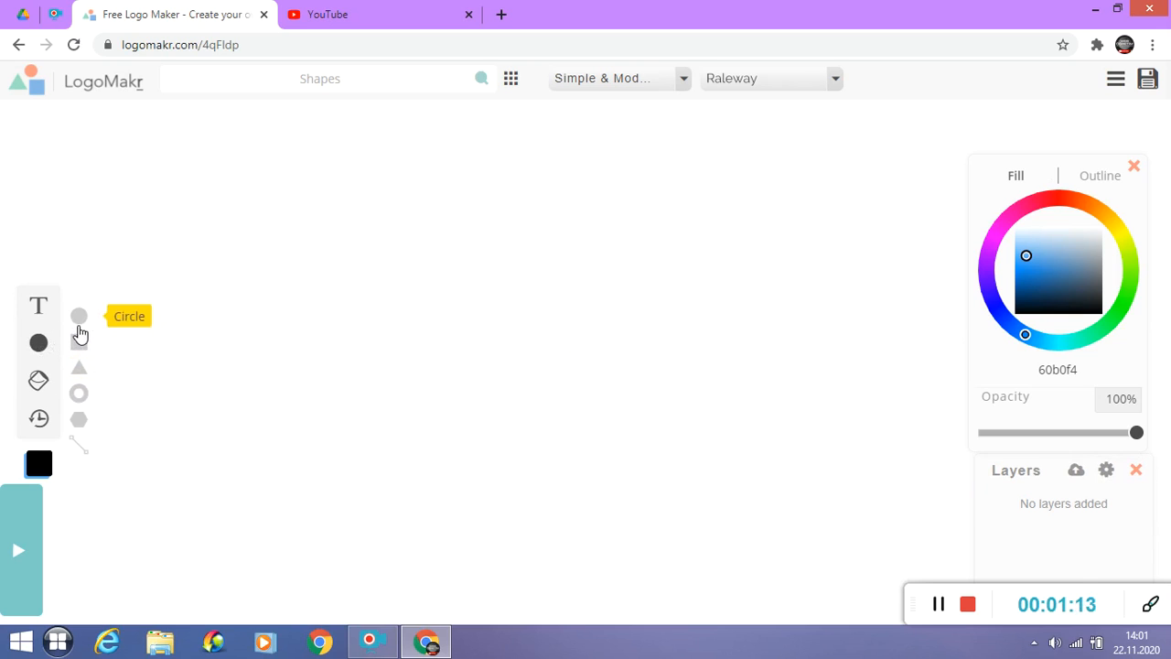
pyautogui.click(79, 317)
pyautogui.moveTo(494, 361); pyautogui.dragTo(375, 362)
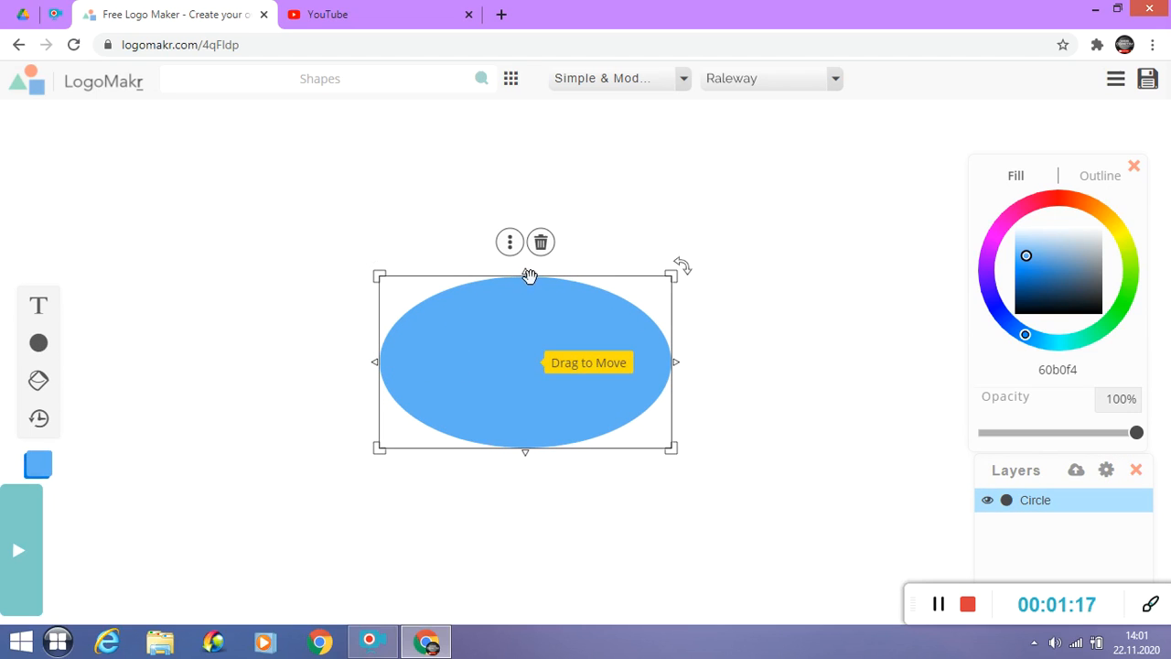
pyautogui.moveTo(523, 272); pyautogui.dragTo(522, 187)
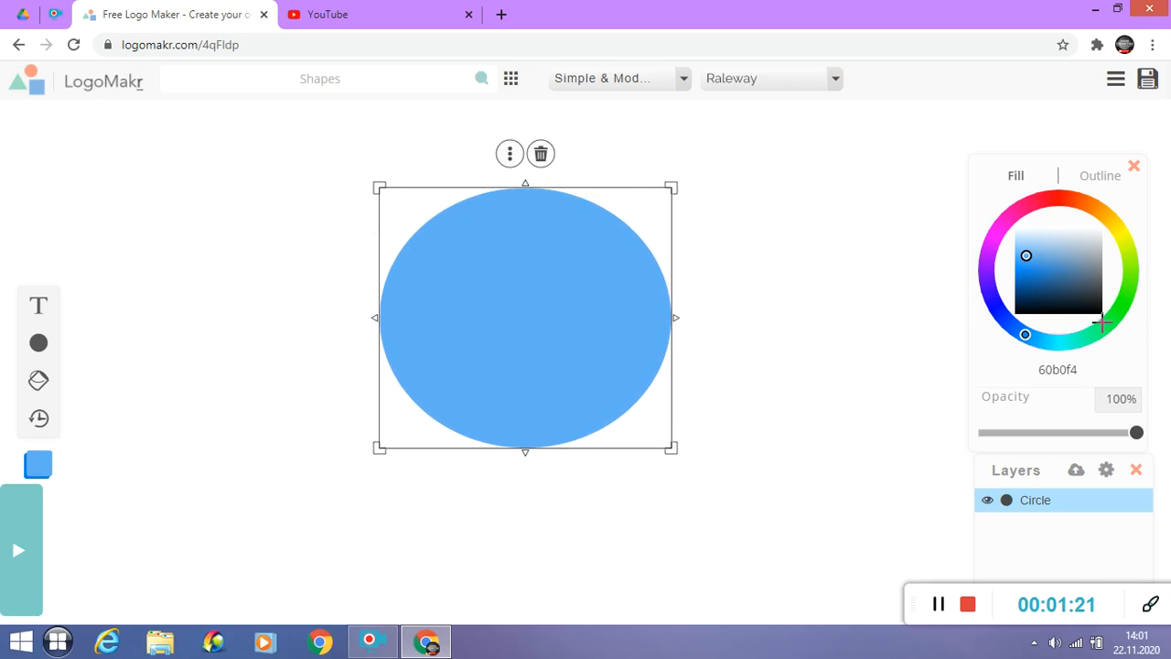
pyautogui.click(1095, 312)
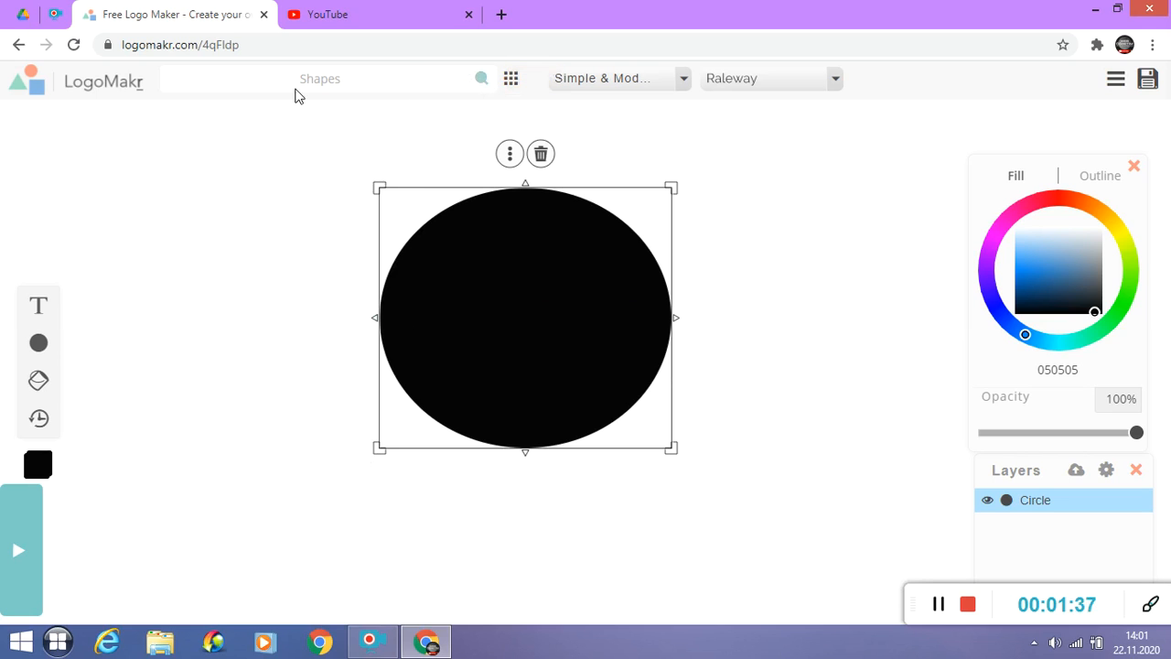
# - Insert the sketched sphere, cube and cone clipart from the shapes library
pyautogui.click(382, 71)
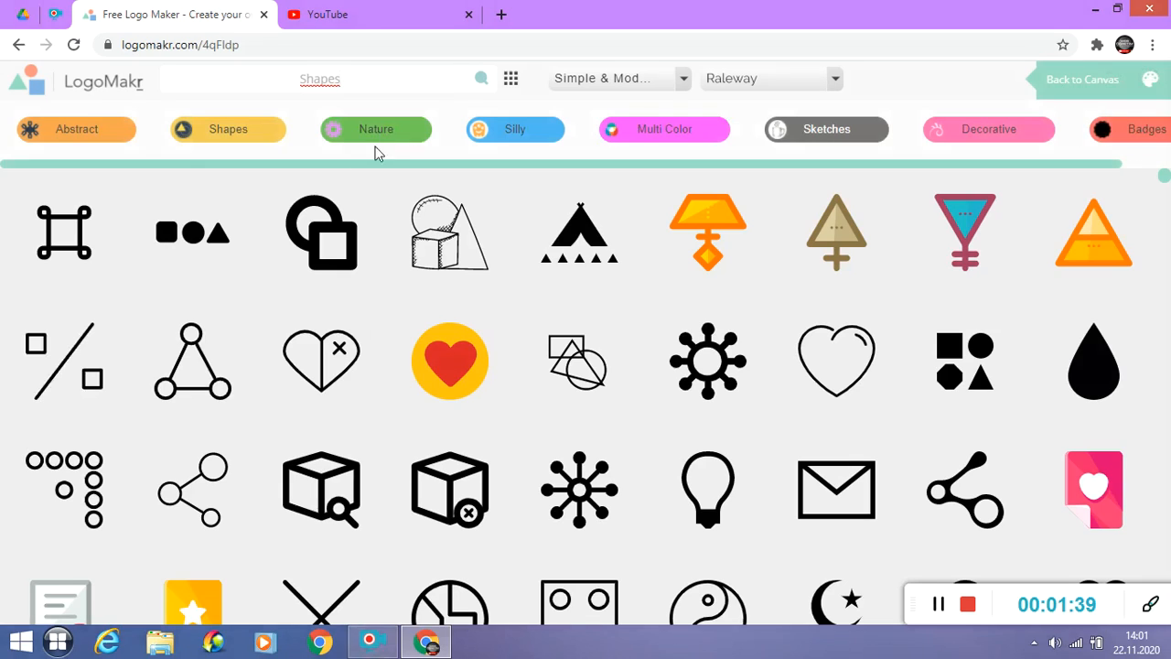
pyautogui.moveTo(307, 345)
pyautogui.click(426, 251)
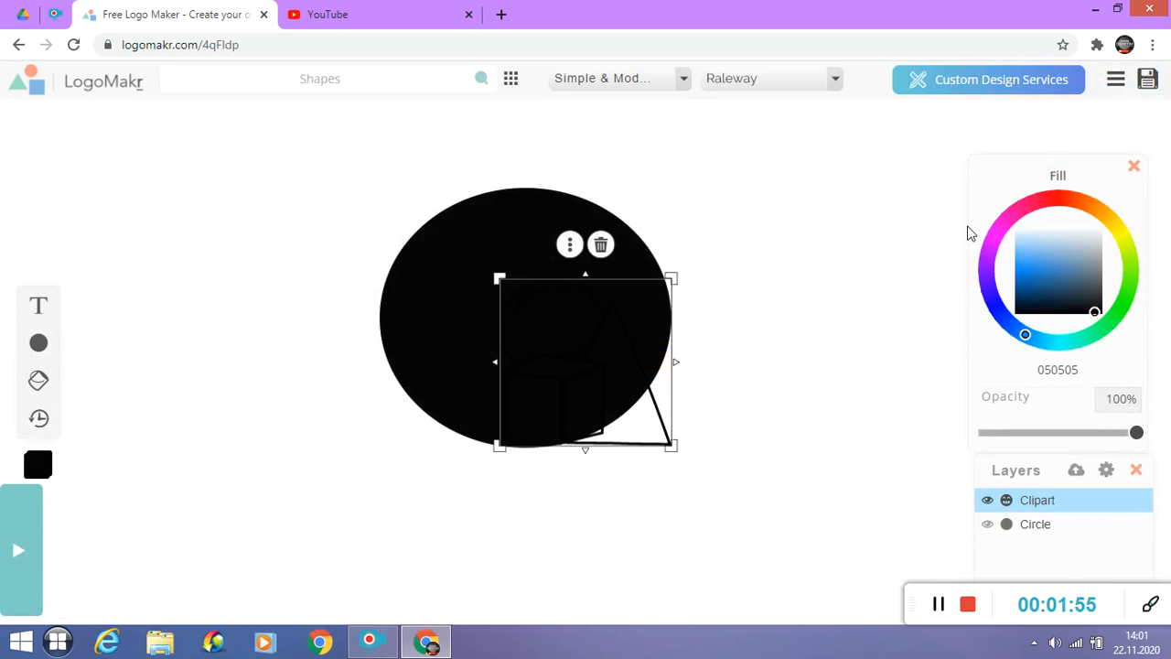
# - Color the geometry clipart red, shrink it, and move it to the oval's upper right
pyautogui.click(1060, 203)
pyautogui.moveTo(674, 450); pyautogui.dragTo(630, 403)
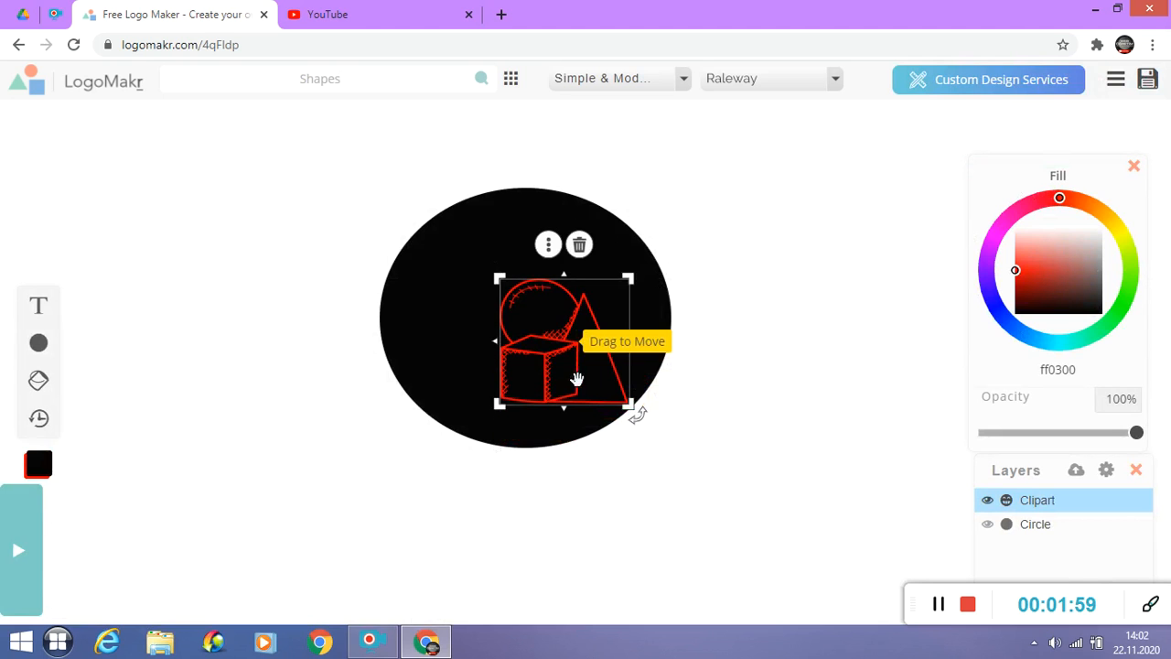
pyautogui.moveTo(552, 362); pyautogui.dragTo(578, 306)
# - Insert the squares-and-slash percent clipart from the library and color it red
pyautogui.click(376, 80)
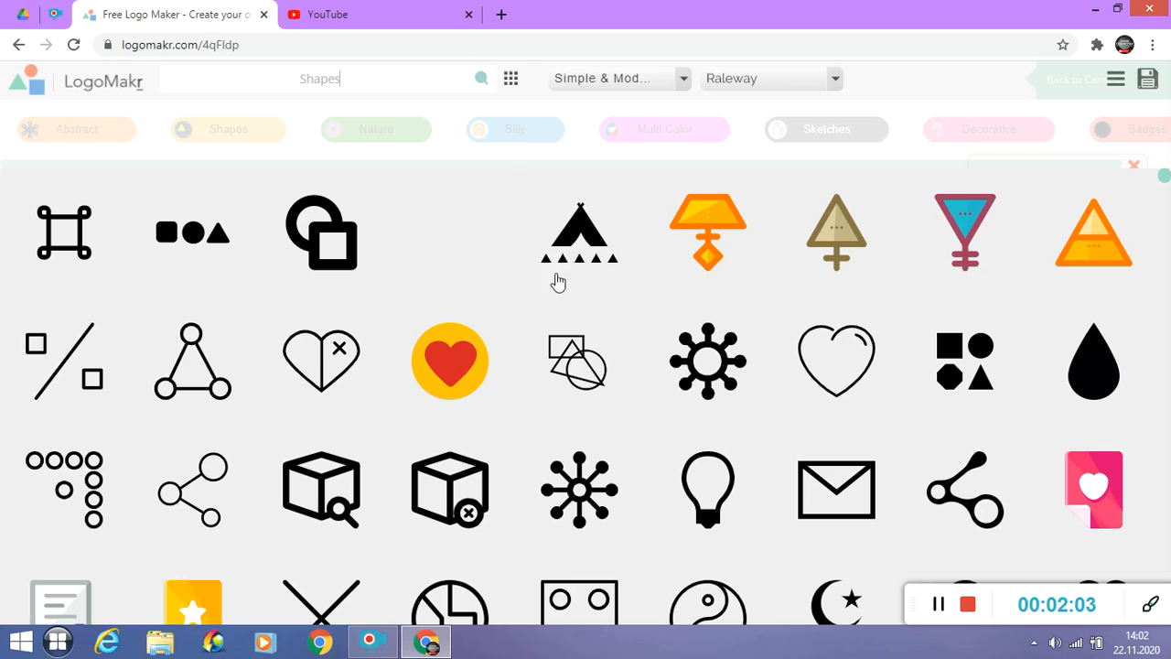
pyautogui.click(47, 379)
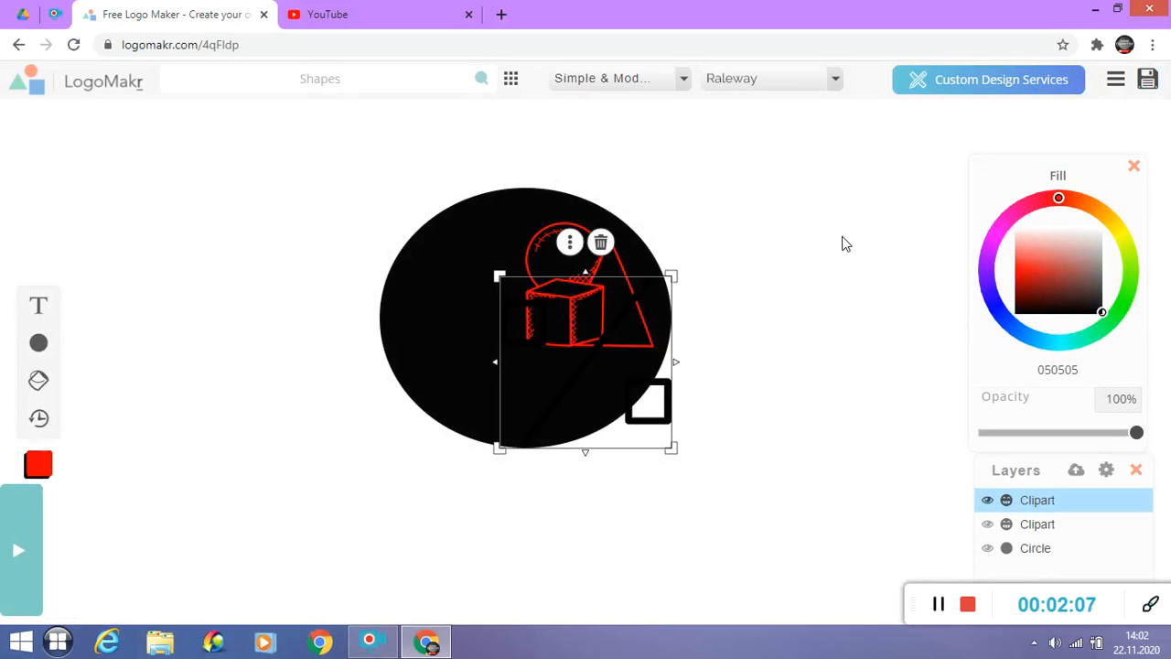
pyautogui.moveTo(1036, 281); pyautogui.dragTo(1014, 275)
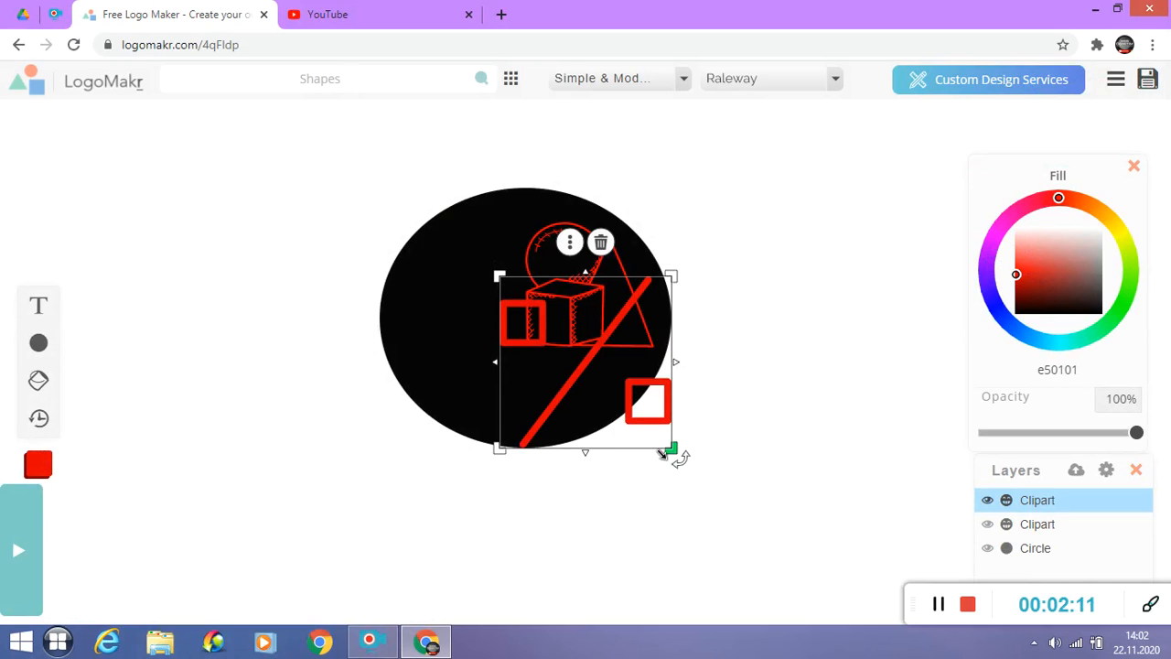
# - Shrink the percent clipart and move it to the oval's upper left
pyautogui.moveTo(670, 453); pyautogui.dragTo(596, 374)
pyautogui.moveTo(540, 339); pyautogui.dragTo(455, 278)
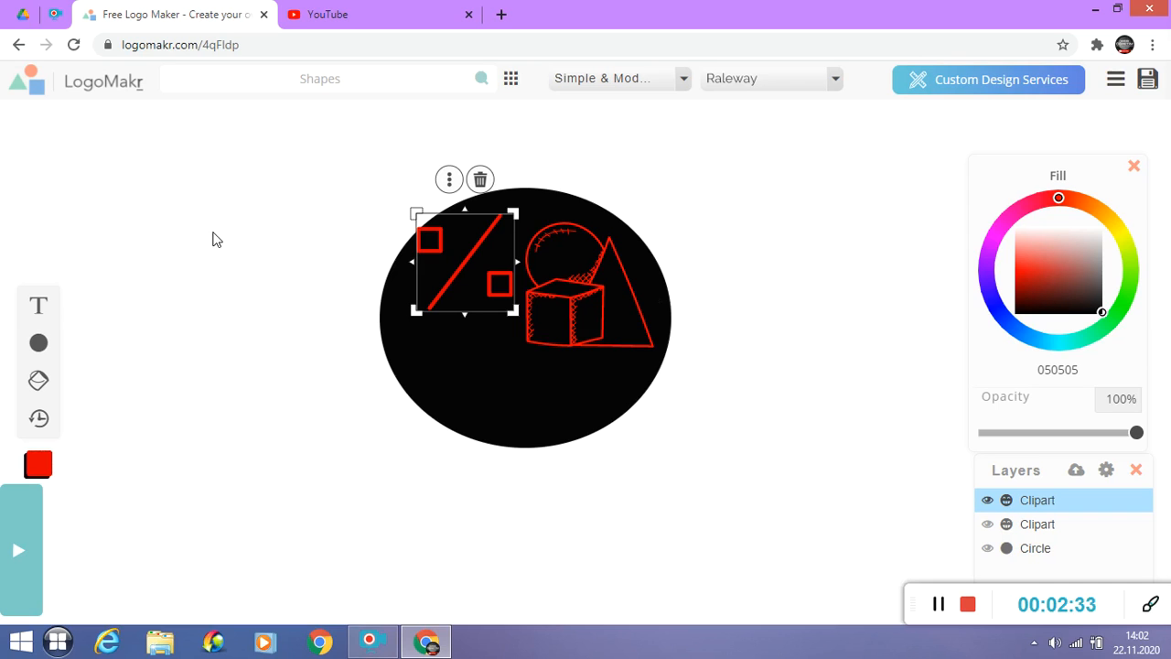
# - Add a text box reading MATEMATIK and color it blue
pyautogui.click(40, 307)
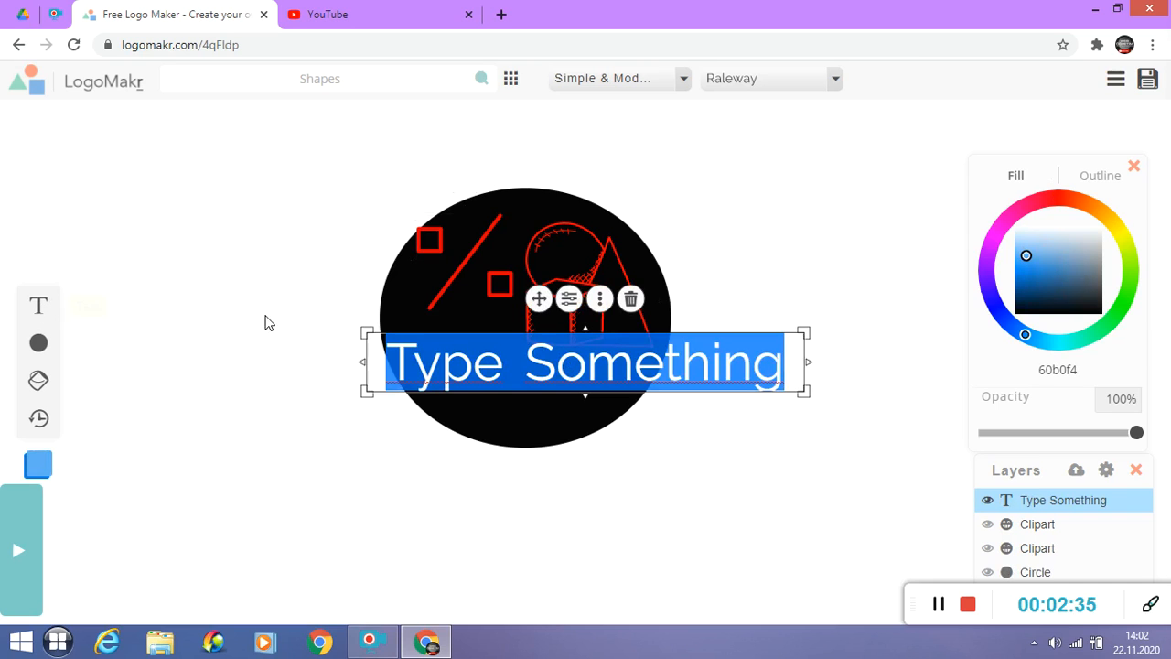
pyautogui.write('M')
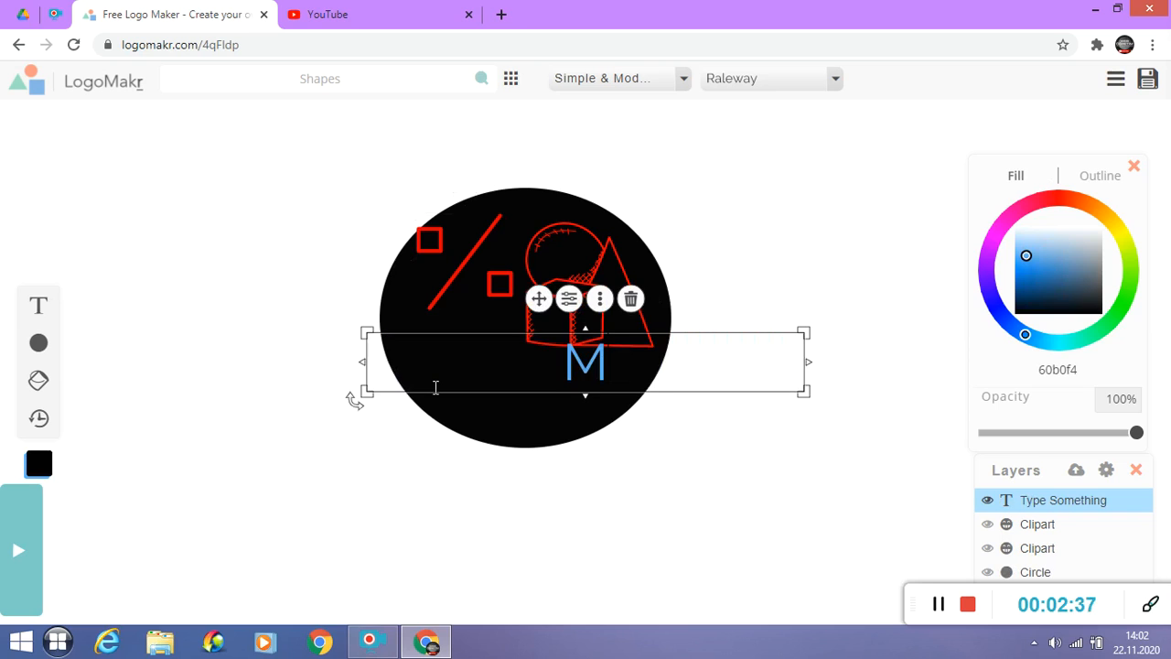
pyautogui.write('ATEMAI')
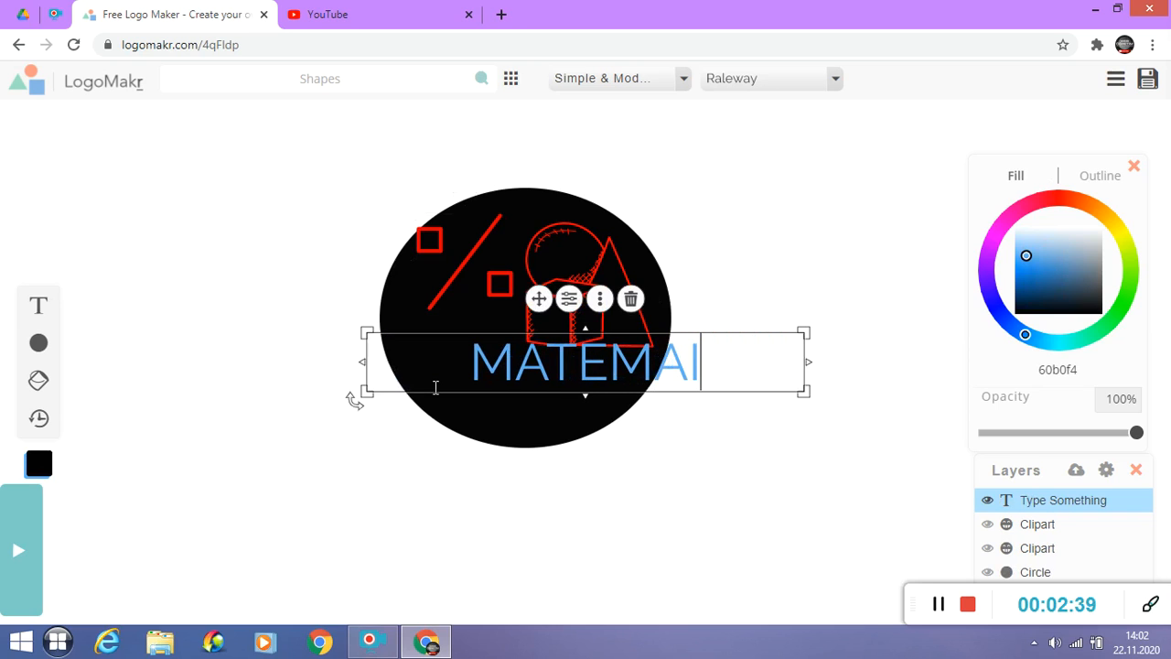
pyautogui.press('BackSpace')
pyautogui.write('TIK')
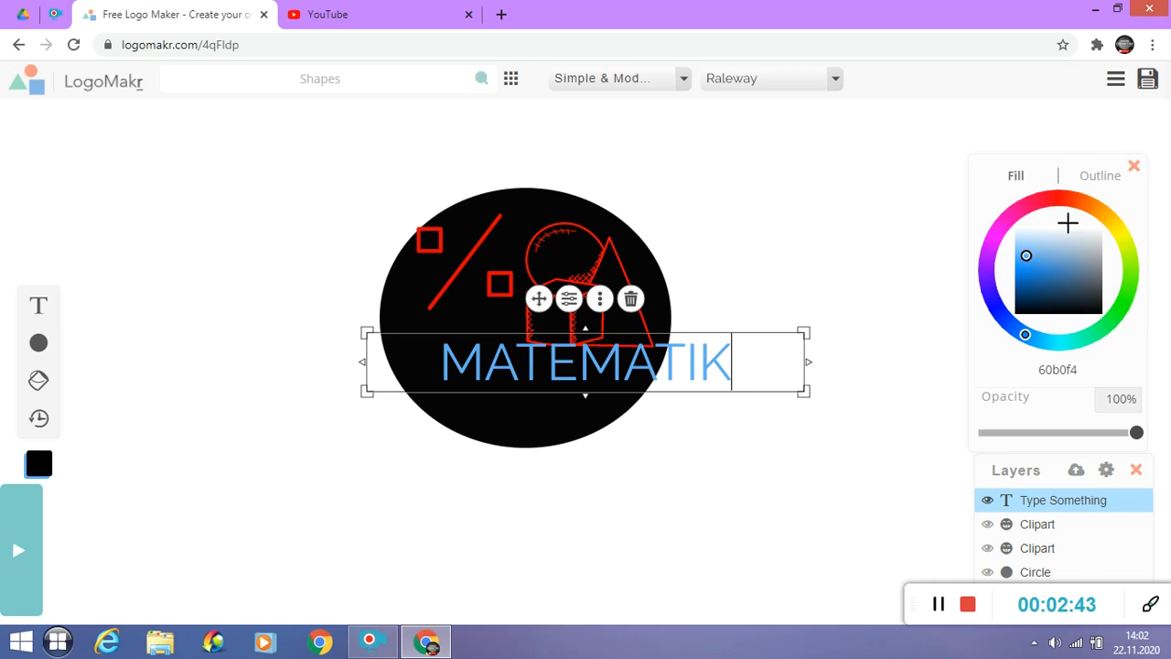
pyautogui.click(991, 293)
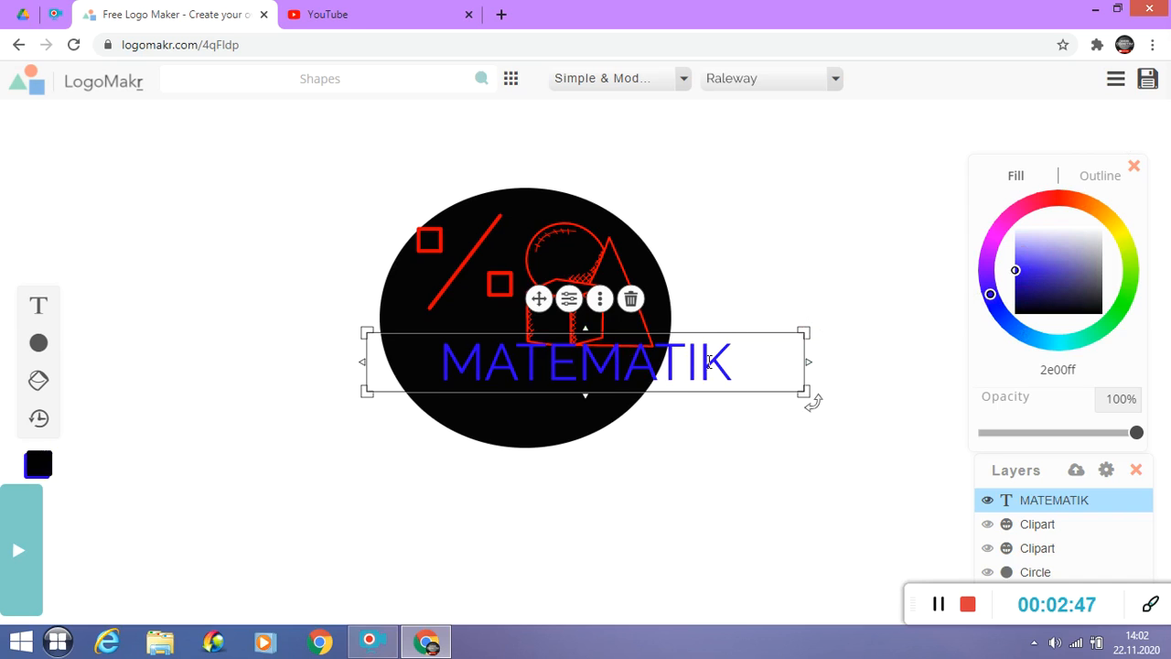
# - Move the MATEMATIK text lower and enlarge it across the bottom of the oval
pyautogui.moveTo(539, 299); pyautogui.dragTo(499, 323)
pyautogui.moveTo(766, 416); pyautogui.dragTo(705, 385)
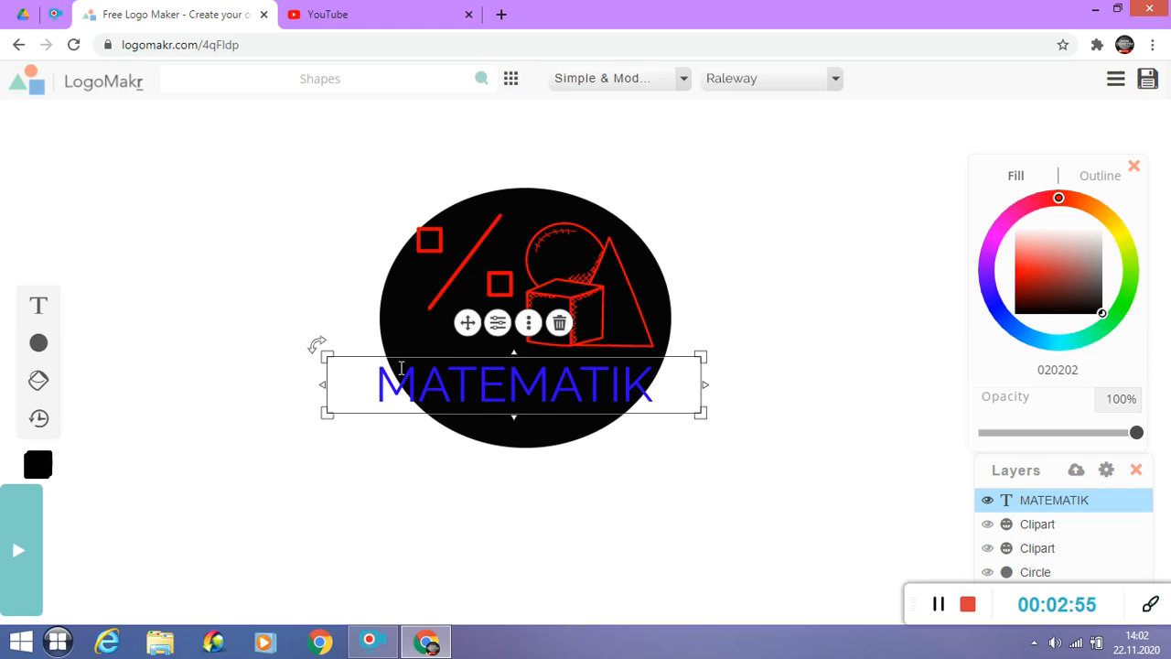
pyautogui.moveTo(322, 385); pyautogui.dragTo(379, 385)
# - Widen the black oval outward on both its left and right sides
pyautogui.click(395, 308)
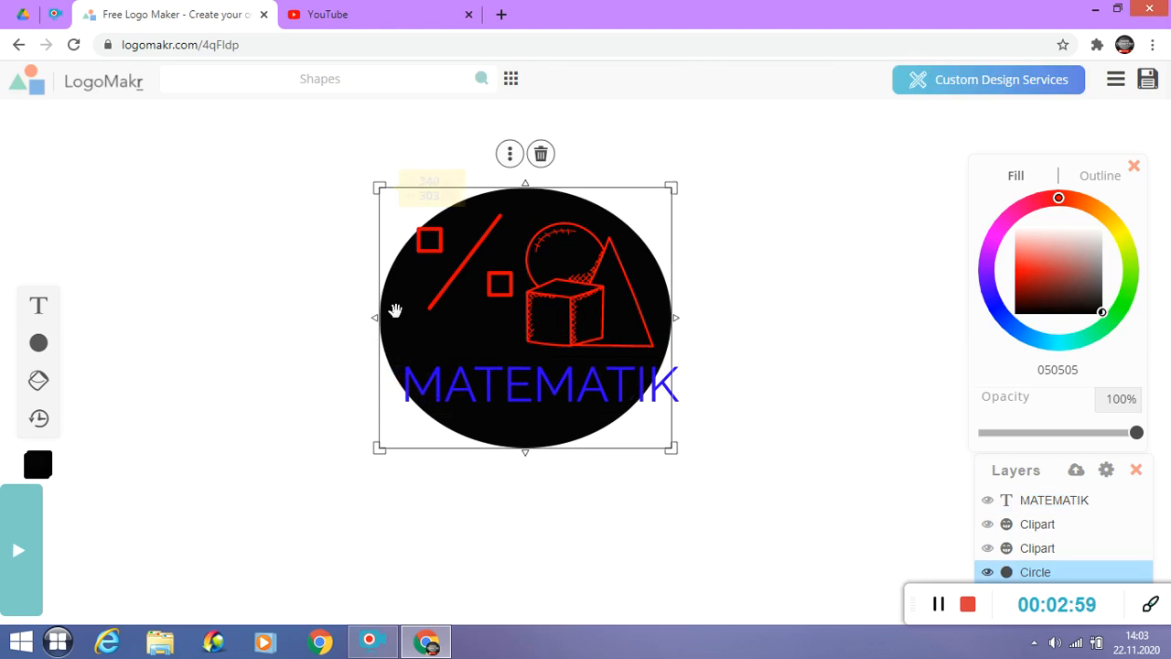
pyautogui.moveTo(381, 317); pyautogui.dragTo(341, 318)
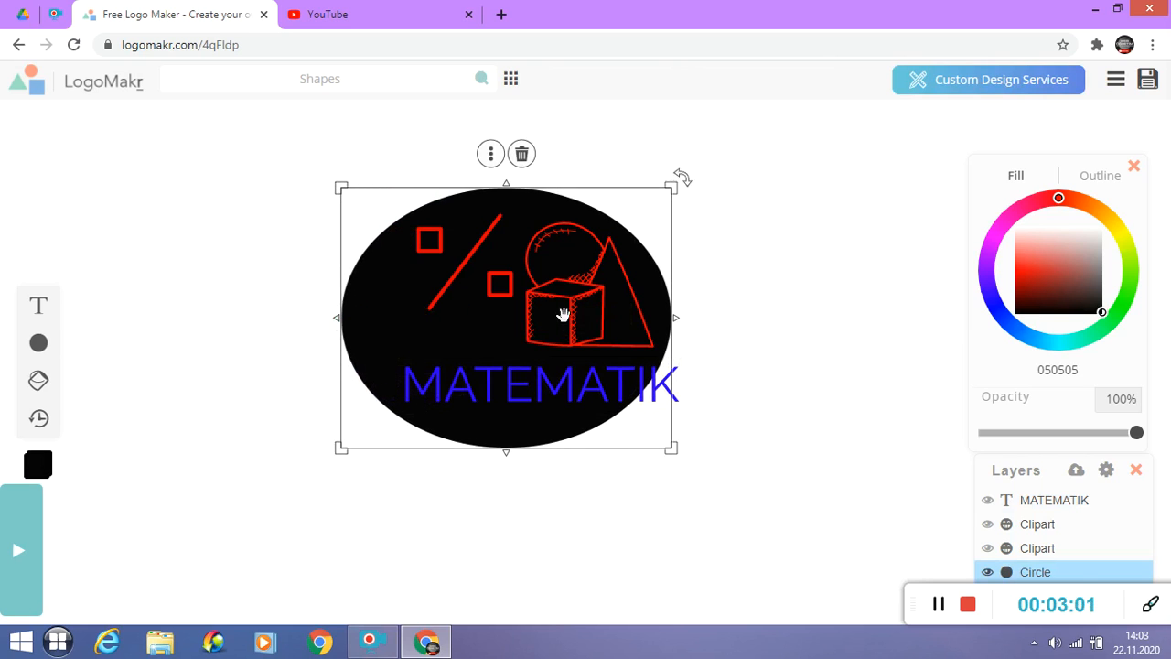
pyautogui.moveTo(673, 320); pyautogui.dragTo(704, 319)
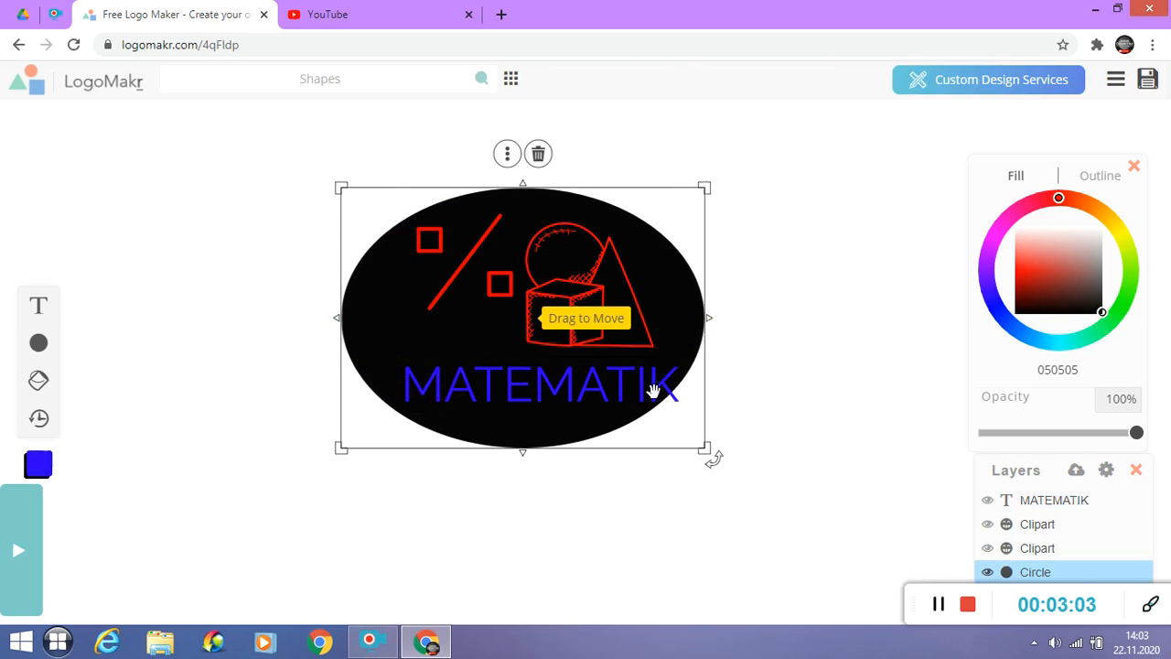
# - Re-center the MATEMATIK text in the oval and stretch the oval's top edge slightly upward
pyautogui.click(606, 393)
pyautogui.moveTo(531, 400)
pyautogui.mouseDown()
pyautogui.moveTo(503, 404)
pyautogui.moveTo(515, 406)
pyautogui.mouseUp()
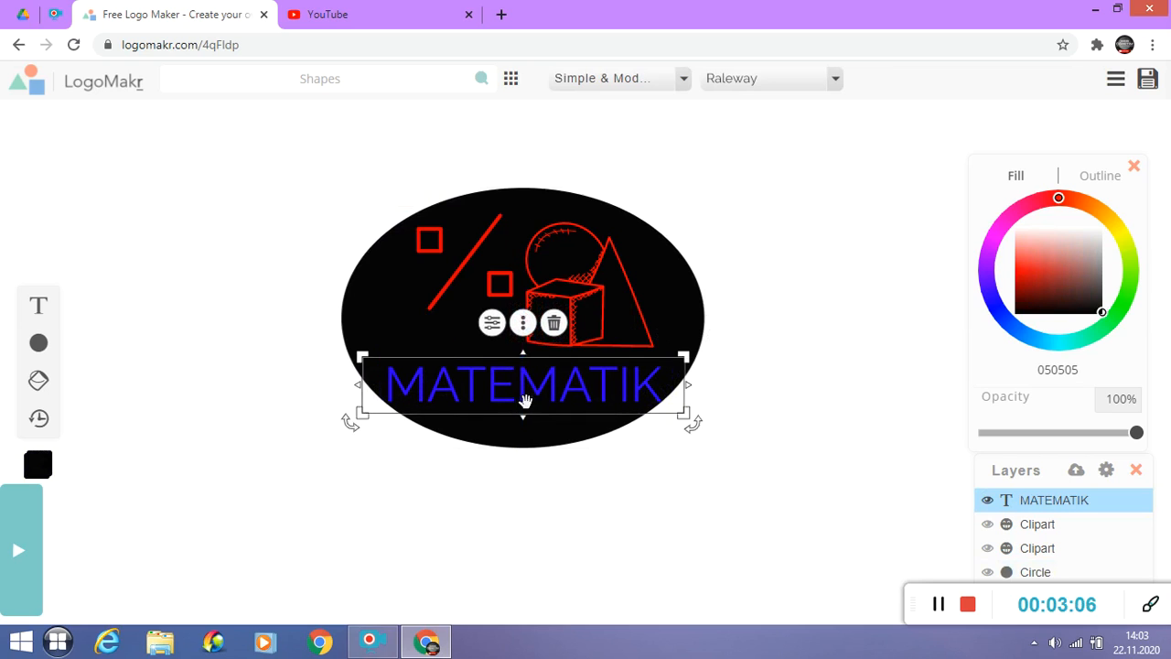
pyautogui.click(622, 489)
pyautogui.click(587, 448)
pyautogui.moveTo(523, 183); pyautogui.dragTo(525, 162)
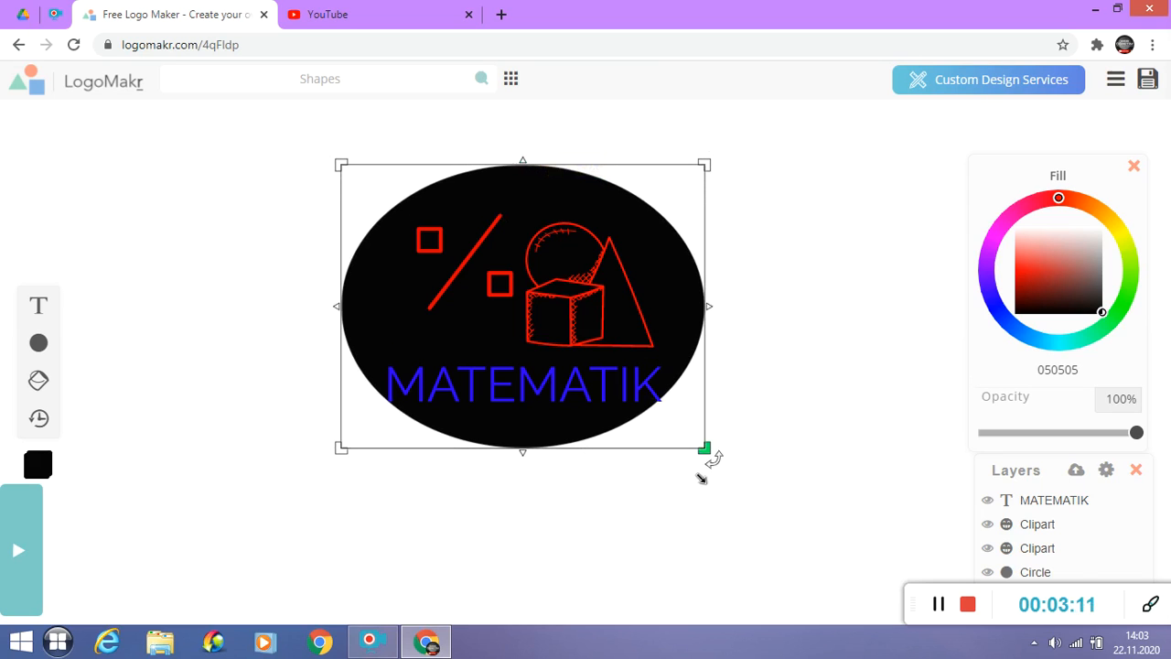
pyautogui.click(599, 528)
pyautogui.click(939, 604)
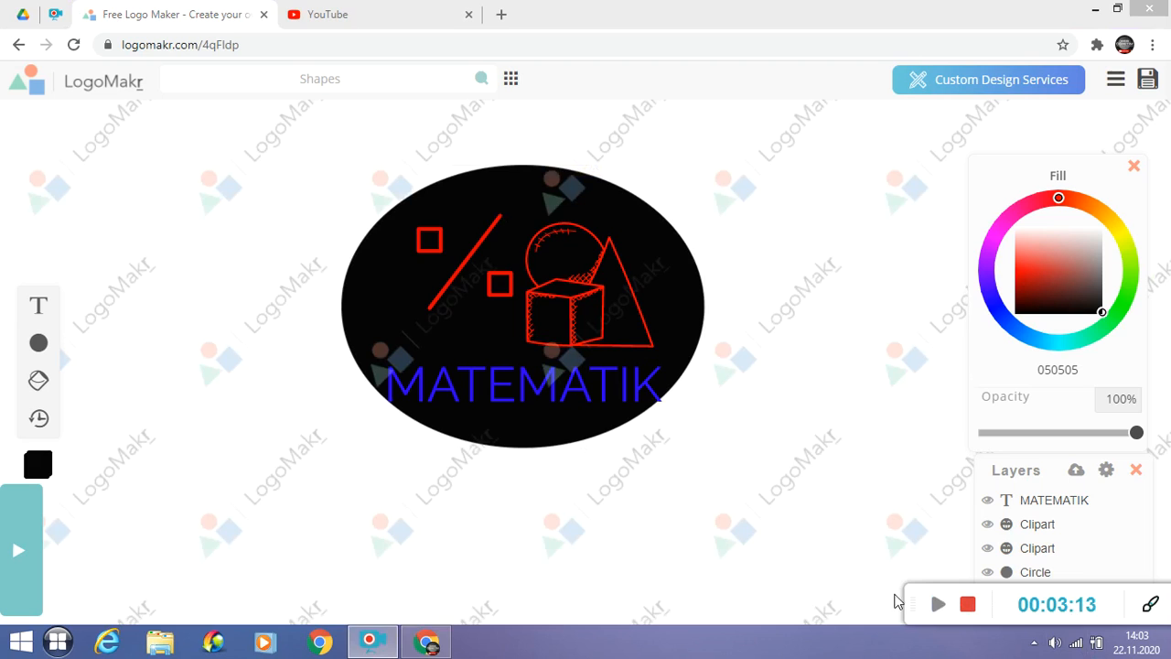
pyautogui.click(682, 506)
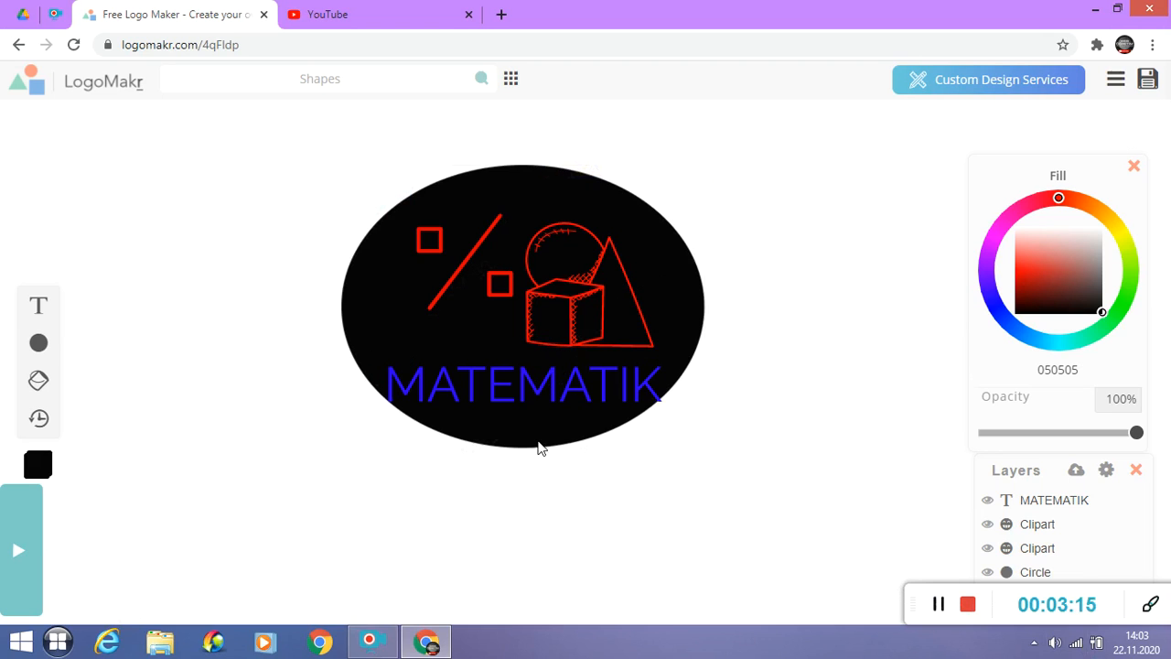
pyautogui.click(591, 372)
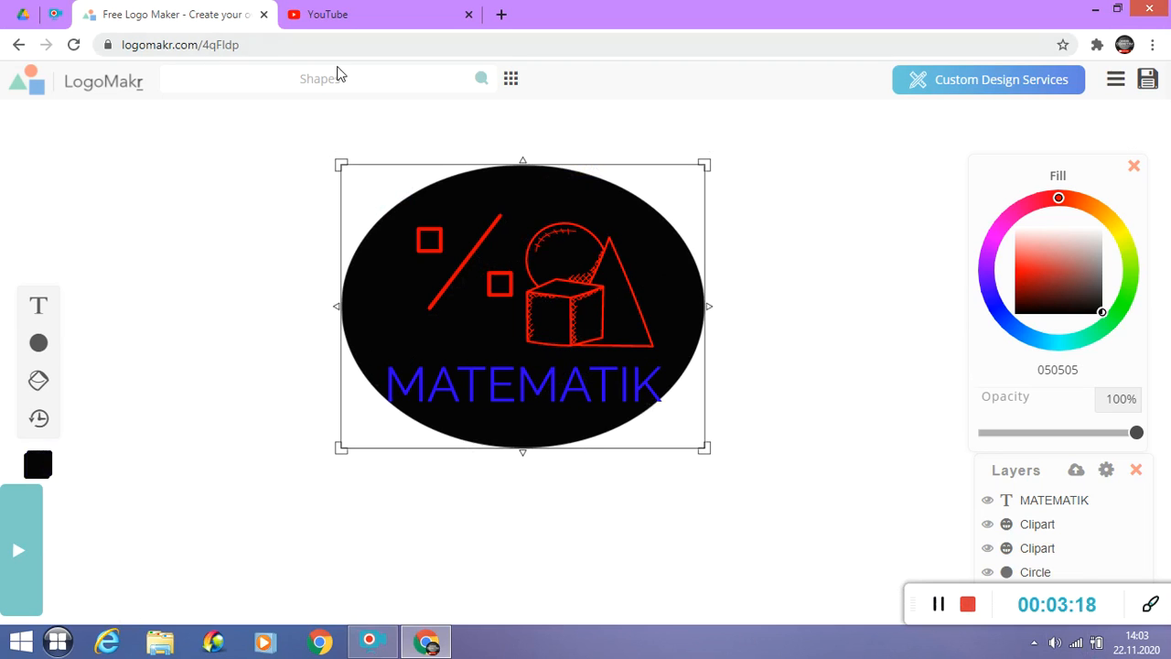
# - Insert the yellow folder clipart with a download arrow from the Multi Color category
pyautogui.click(357, 78)
pyautogui.click(496, 129)
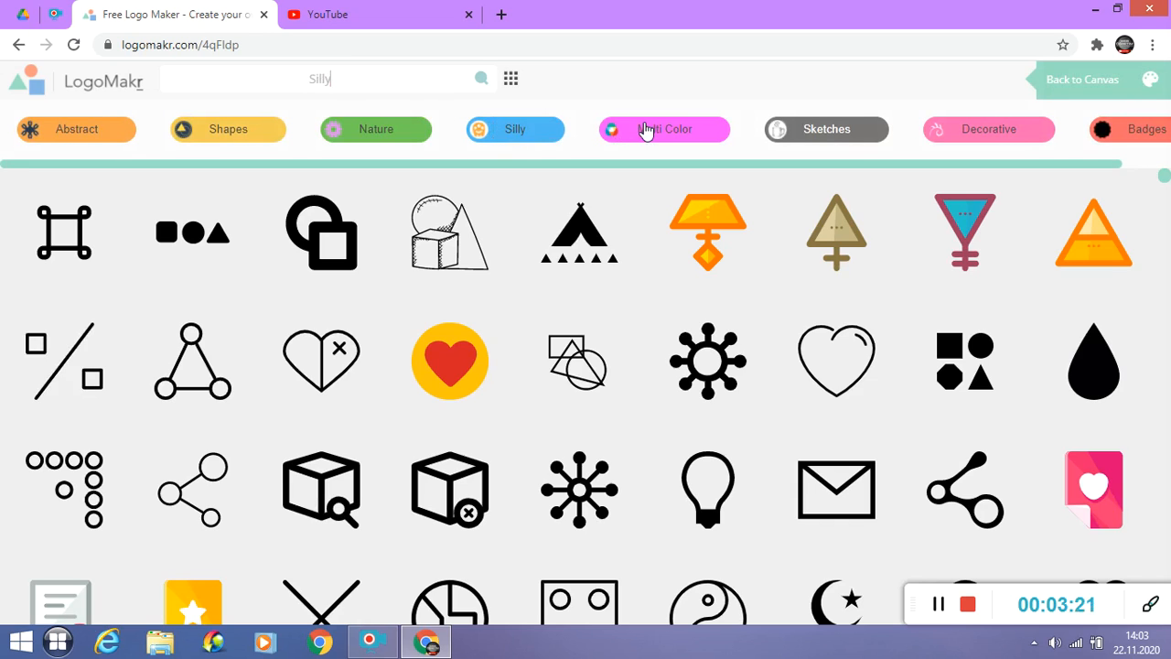
pyautogui.click(645, 129)
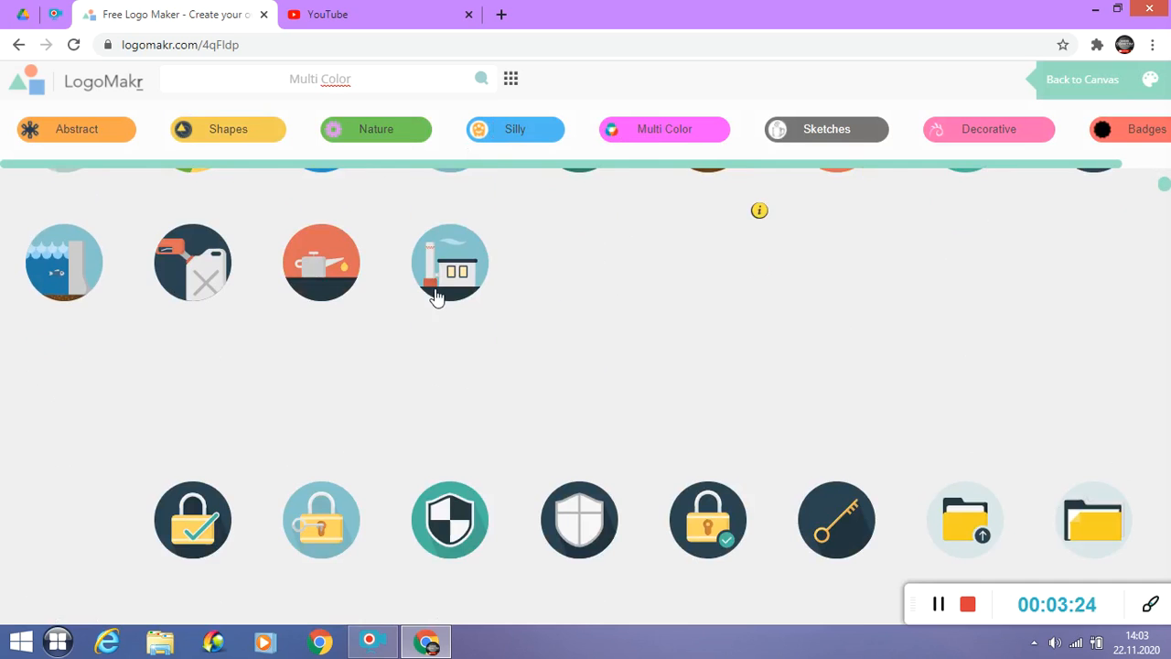
pyautogui.scroll(-4, 426, 302)
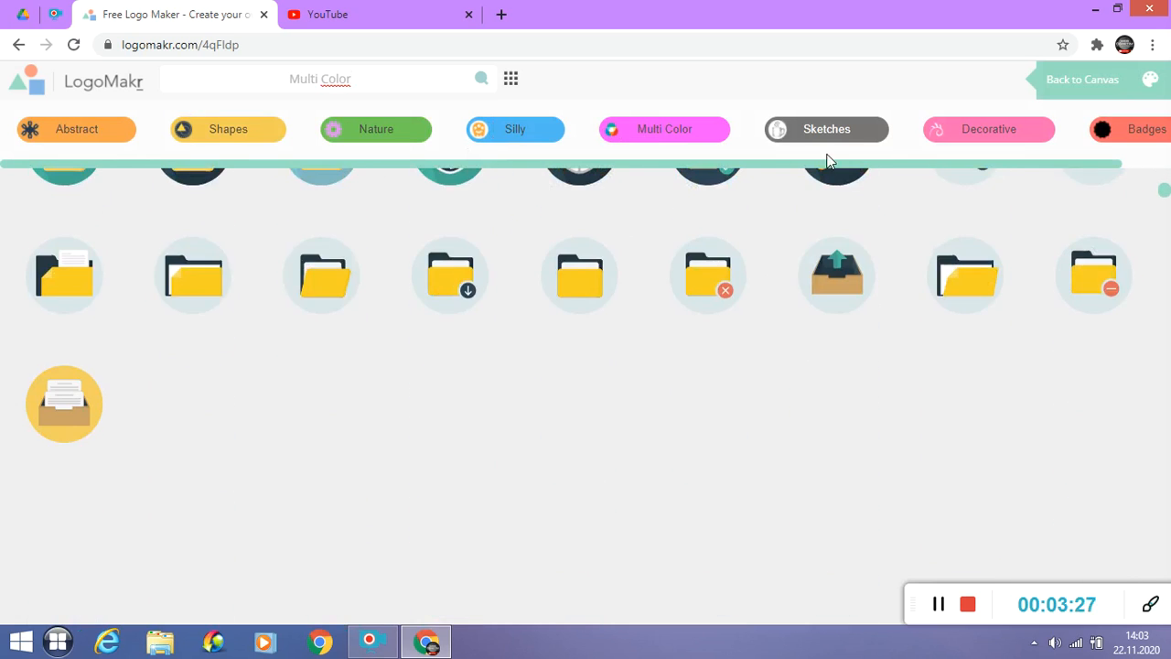
pyautogui.click(463, 271)
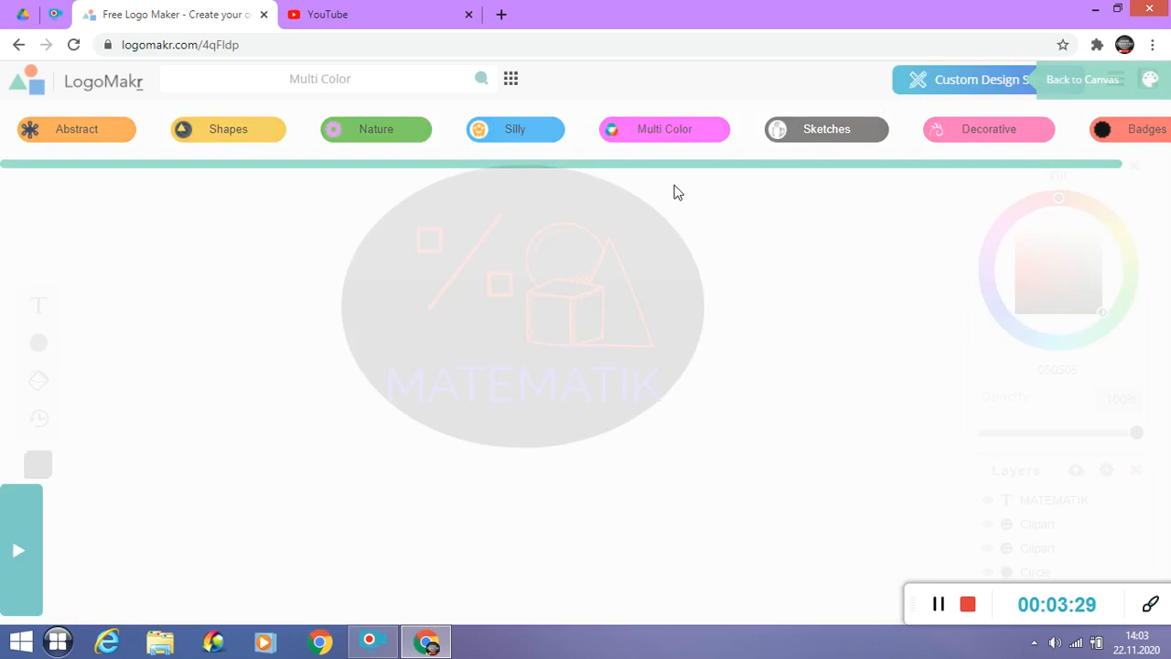
# - Delete the black oval from behind the logo elements
pyautogui.click(601, 242)
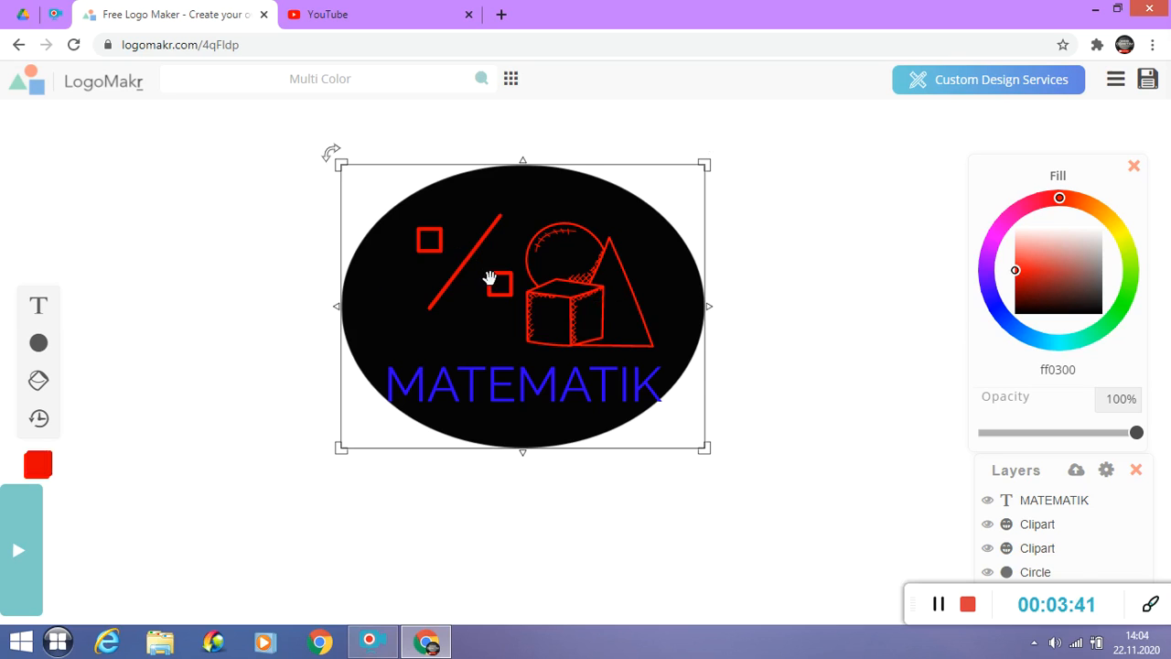
pyautogui.click(394, 305)
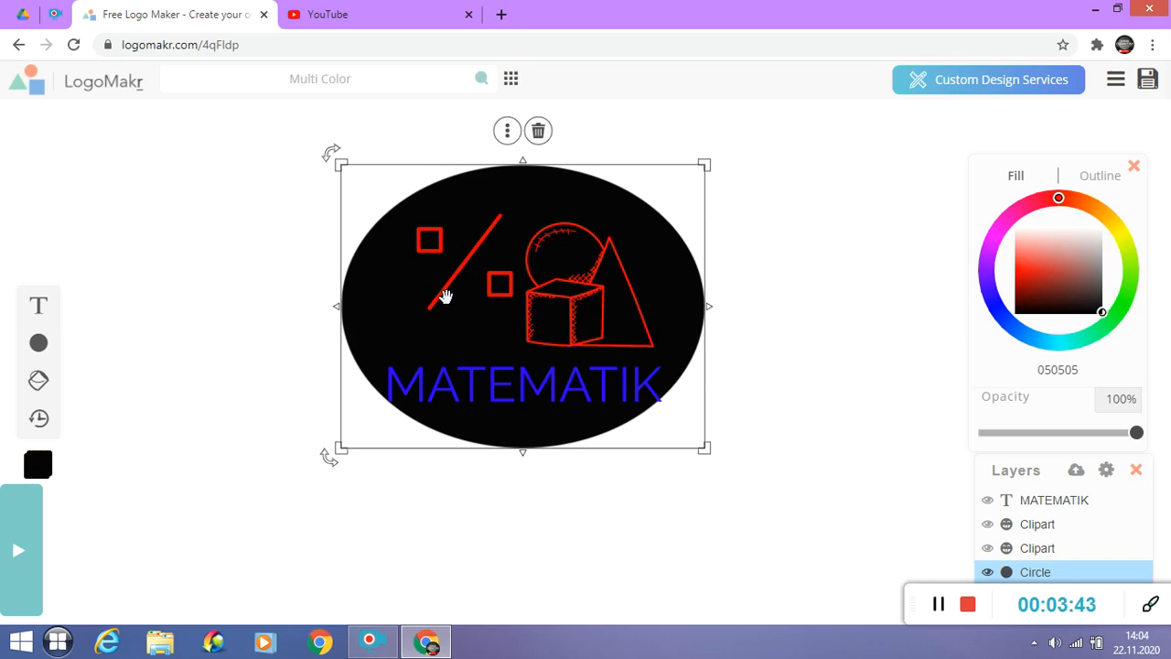
pyautogui.click(537, 134)
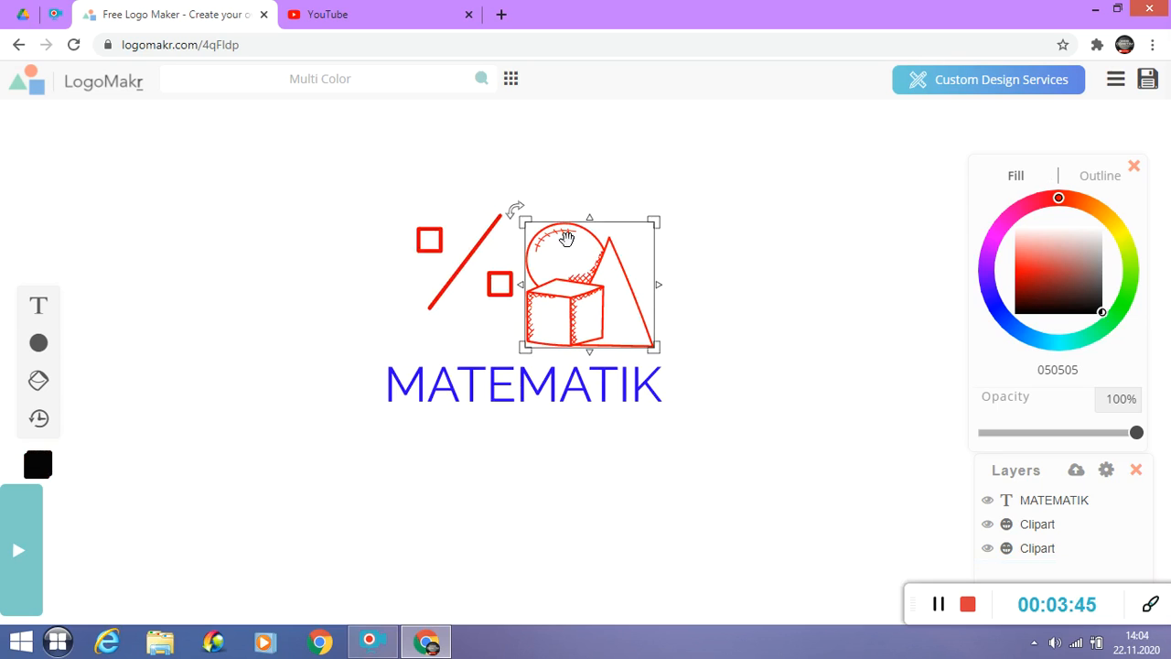
# - Add a new circle shape and stretch it into a large oval covering the text and cliparts
pyautogui.moveTo(35, 343)
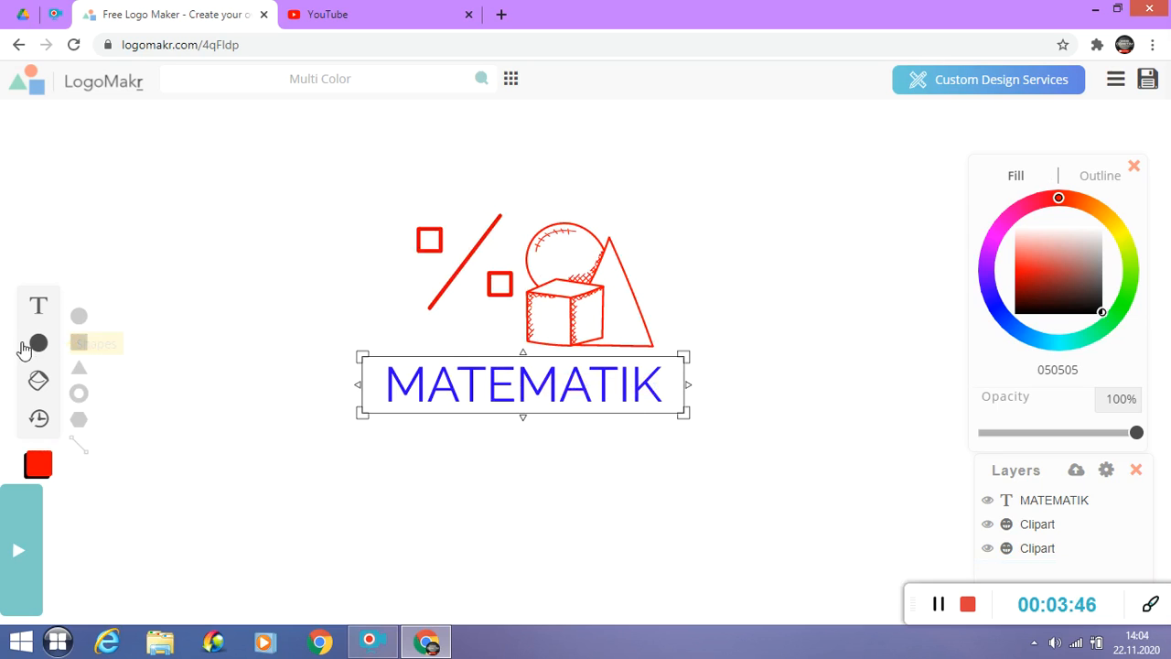
pyautogui.click(75, 319)
pyautogui.moveTo(494, 361); pyautogui.dragTo(366, 358)
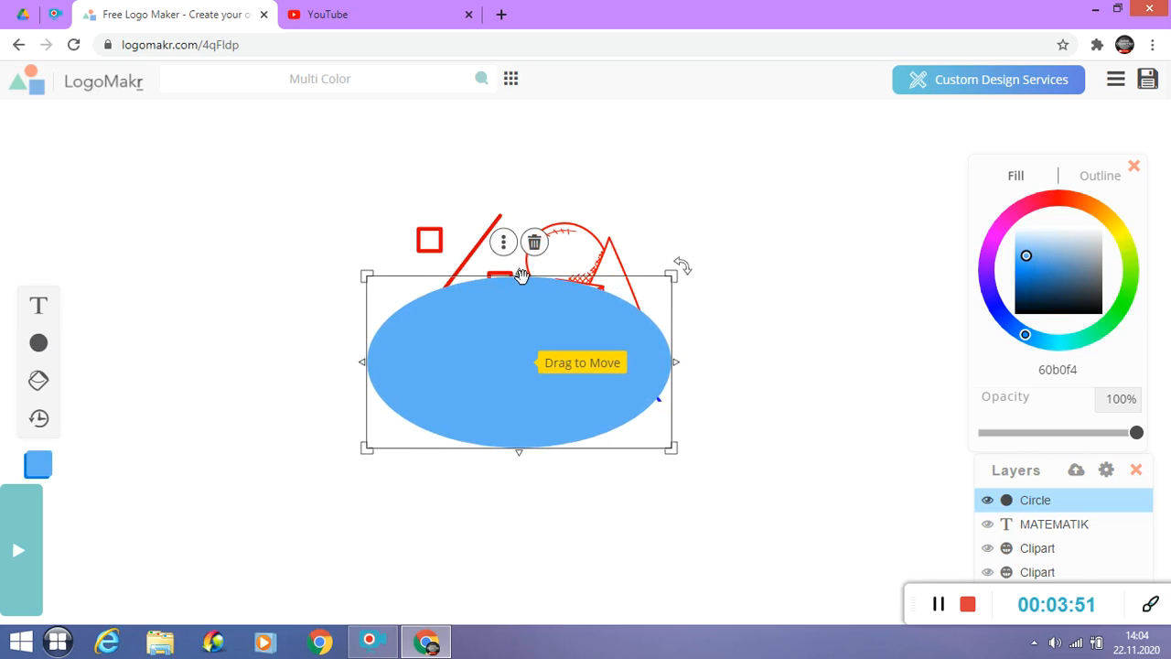
pyautogui.moveTo(518, 273); pyautogui.dragTo(519, 194)
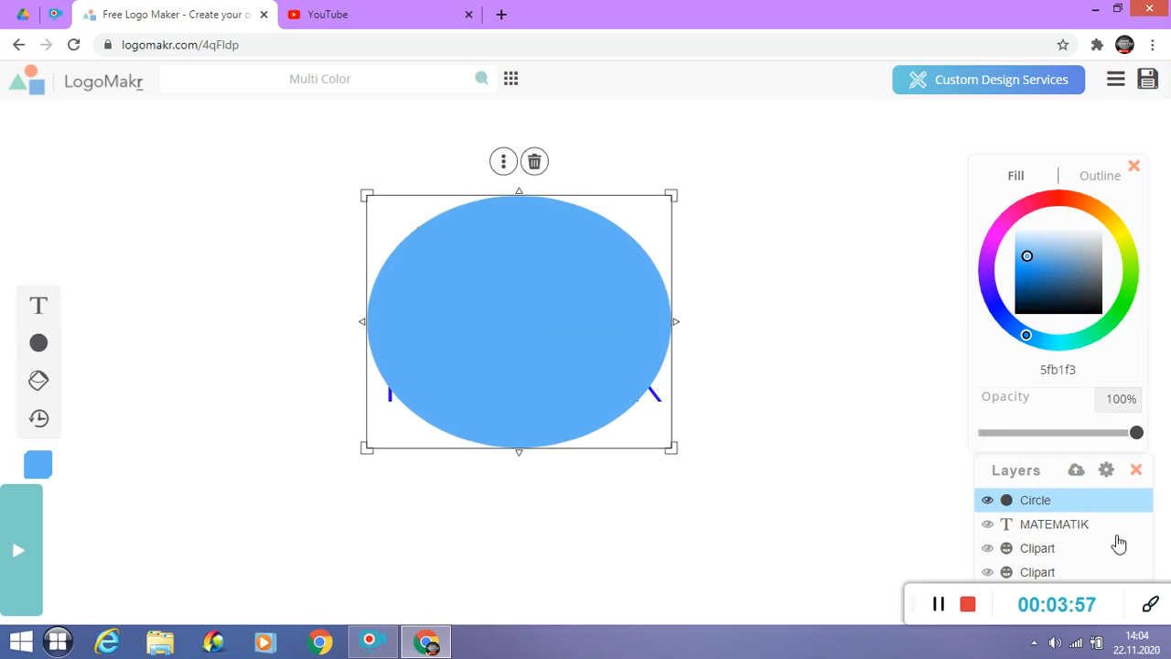
# - Reorder the layers so the MATEMATIK text and both cliparts sit above the new circle
pyautogui.moveTo(1044, 529); pyautogui.dragTo(1038, 494)
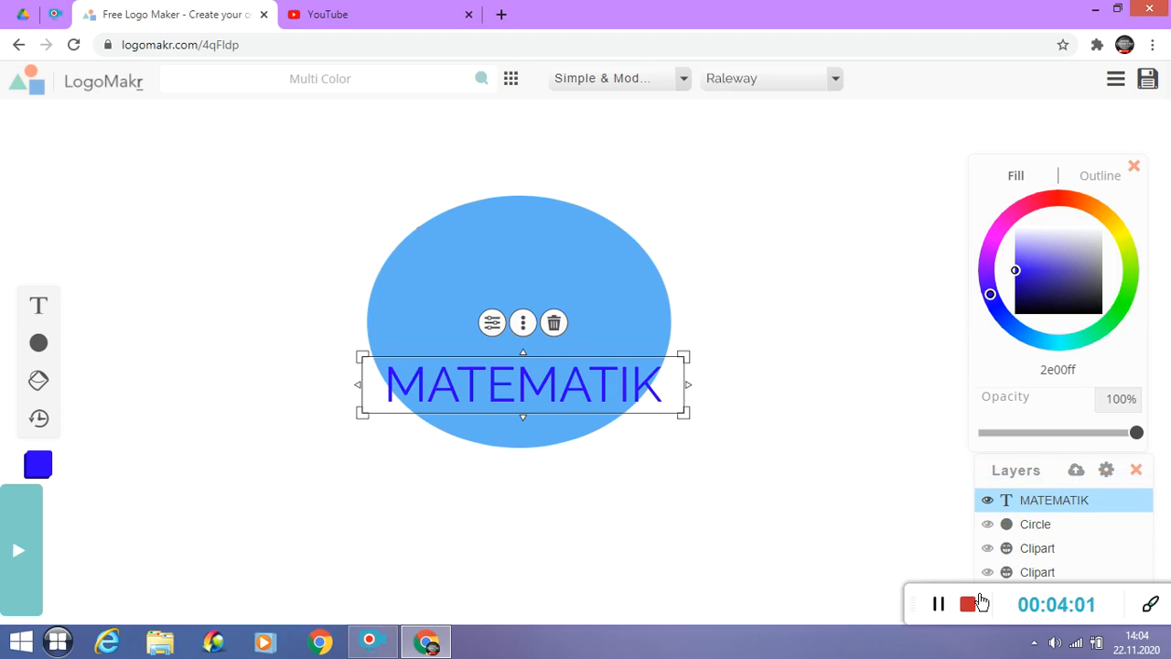
pyautogui.moveTo(1031, 553); pyautogui.dragTo(1030, 500)
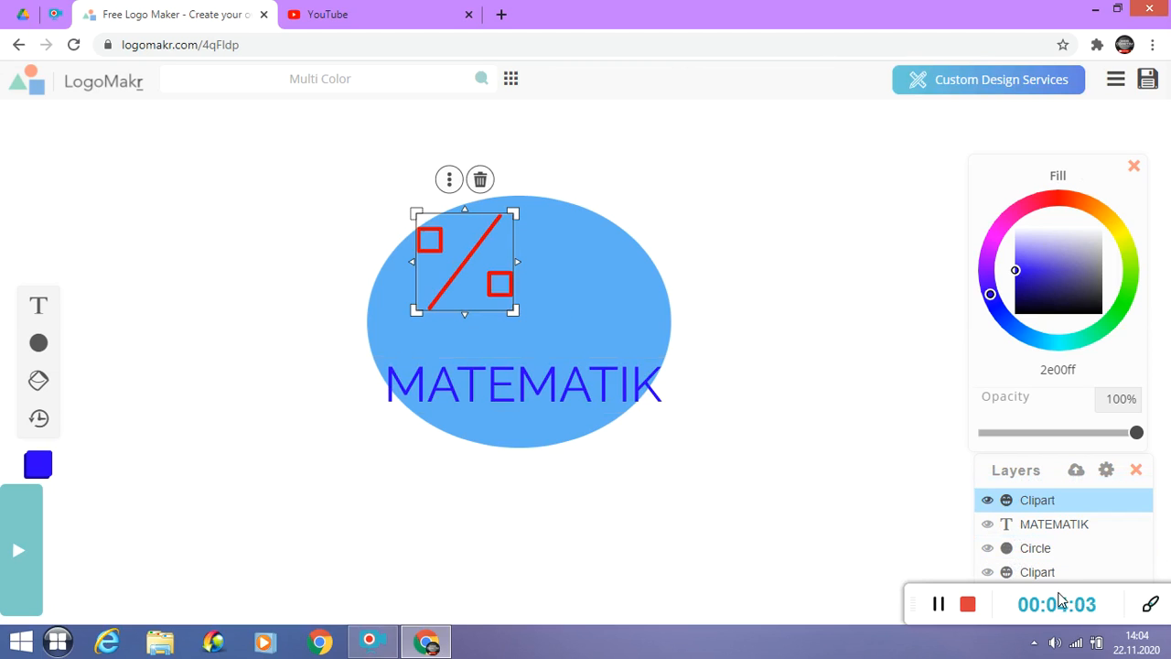
pyautogui.moveTo(1054, 579); pyautogui.dragTo(1043, 546)
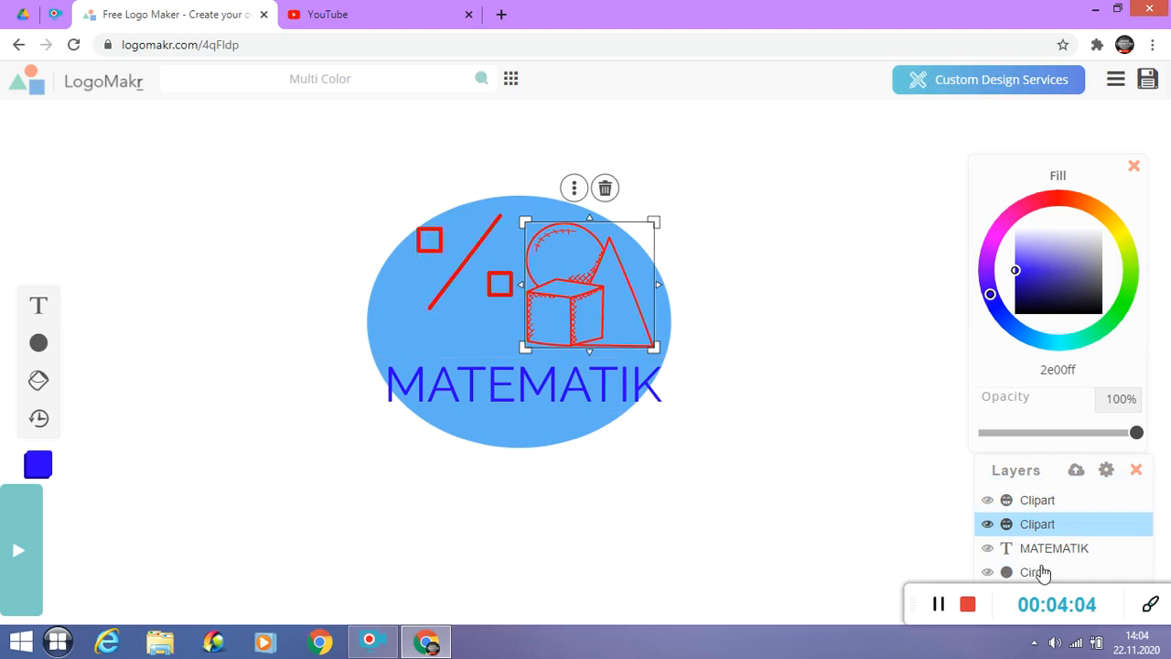
# - Fill the oval black and enlarge it outward on its left, right, bottom and top sides
pyautogui.click(435, 314)
pyautogui.click(1101, 311)
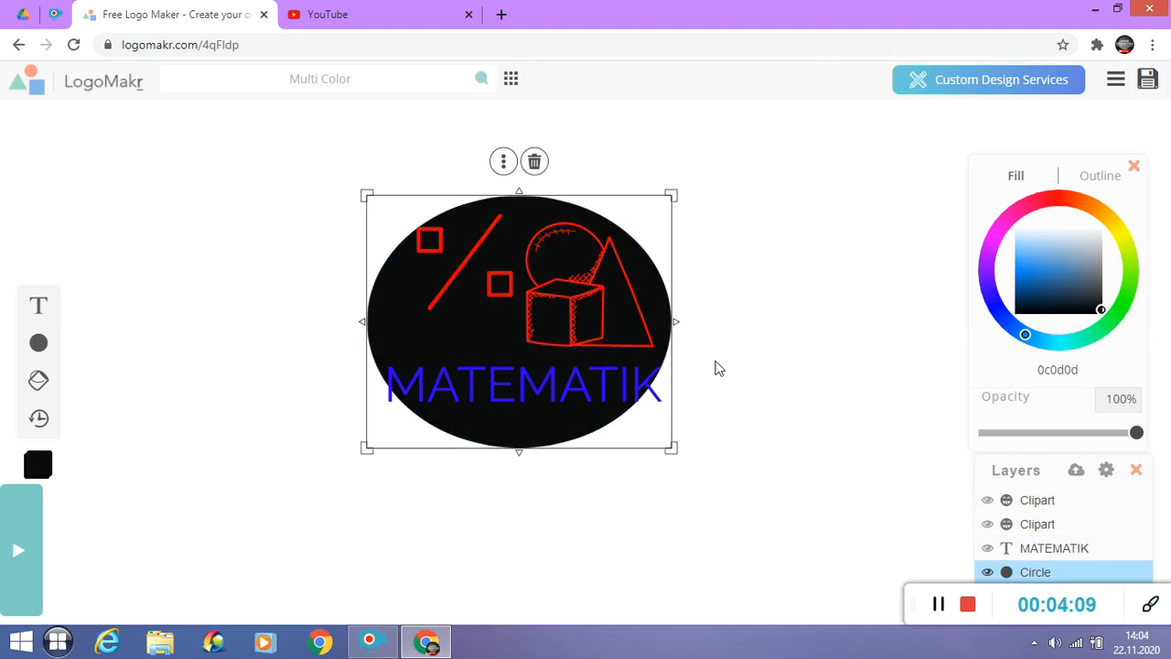
pyautogui.moveTo(362, 324); pyautogui.dragTo(348, 323)
pyautogui.moveTo(675, 323); pyautogui.dragTo(701, 325)
pyautogui.moveTo(525, 448); pyautogui.dragTo(525, 474)
pyautogui.moveTo(525, 193); pyautogui.dragTo(523, 176)
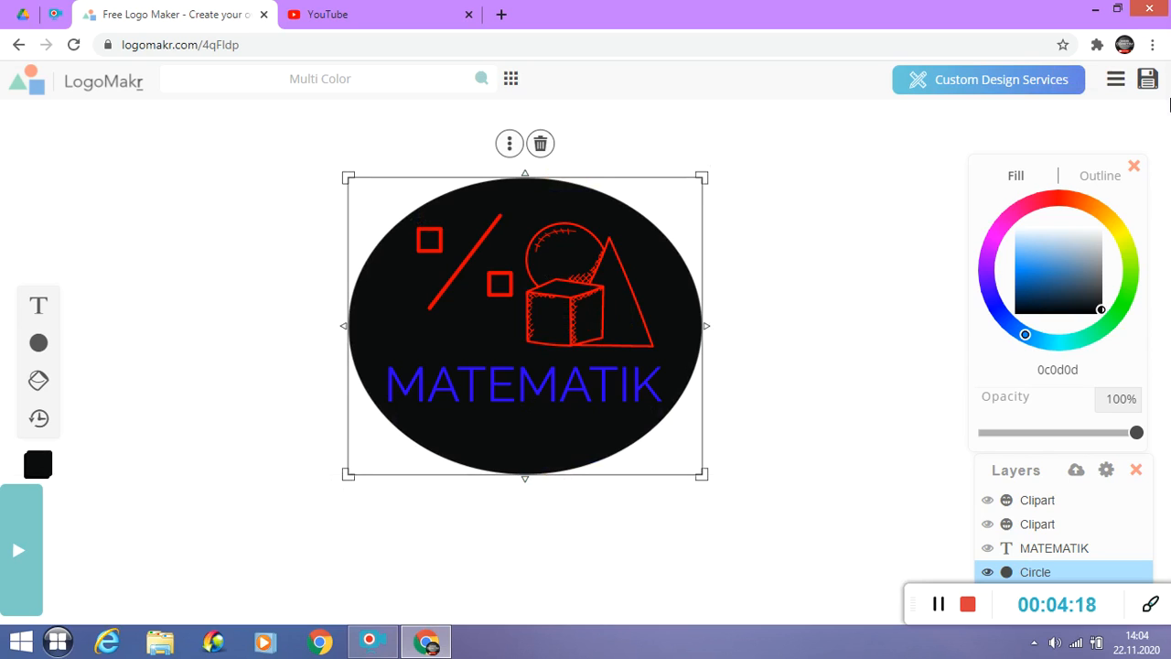
# - Save the logo, download the free low-resolution file, and close the download dialog
pyautogui.click(1149, 80)
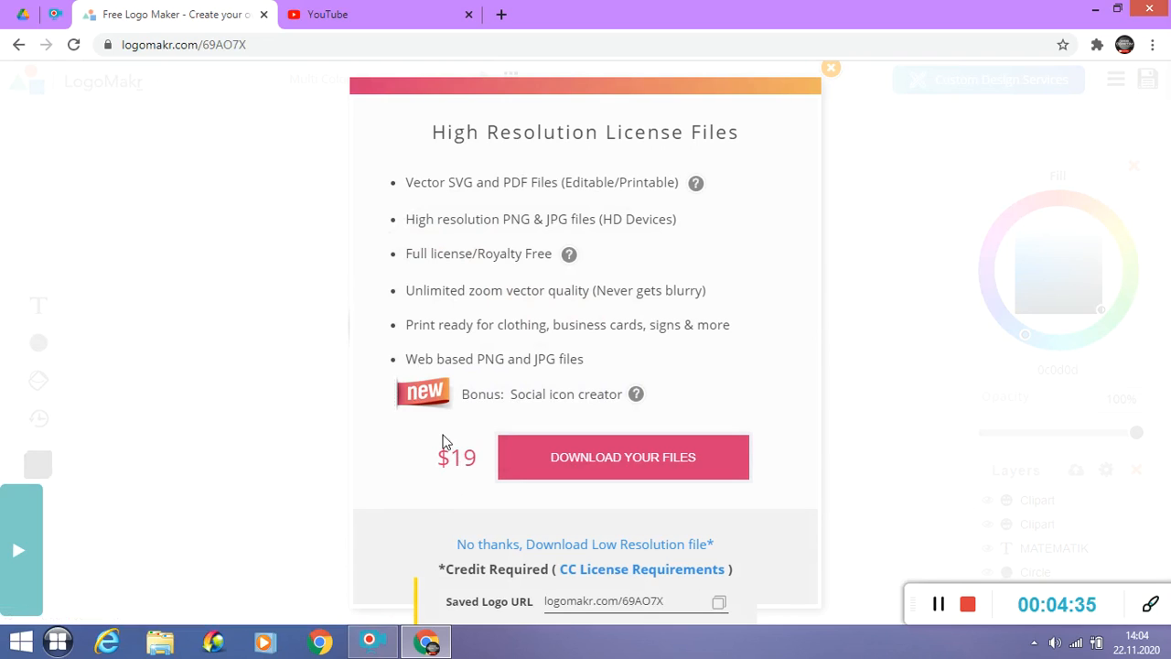
pyautogui.click(514, 546)
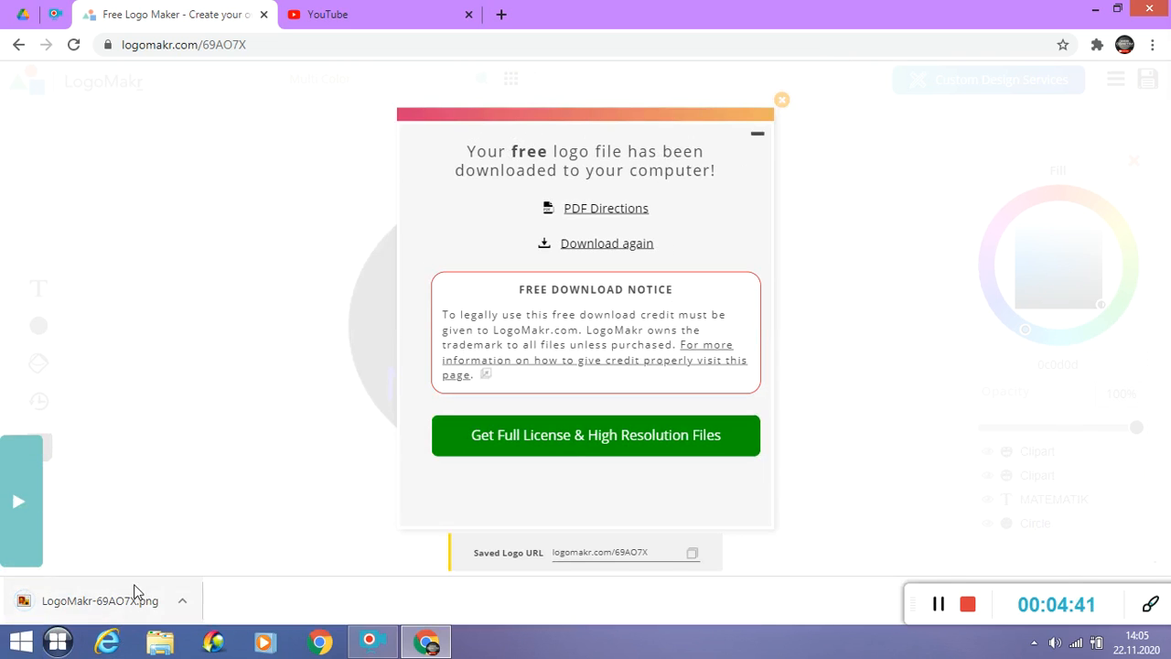
pyautogui.click(781, 99)
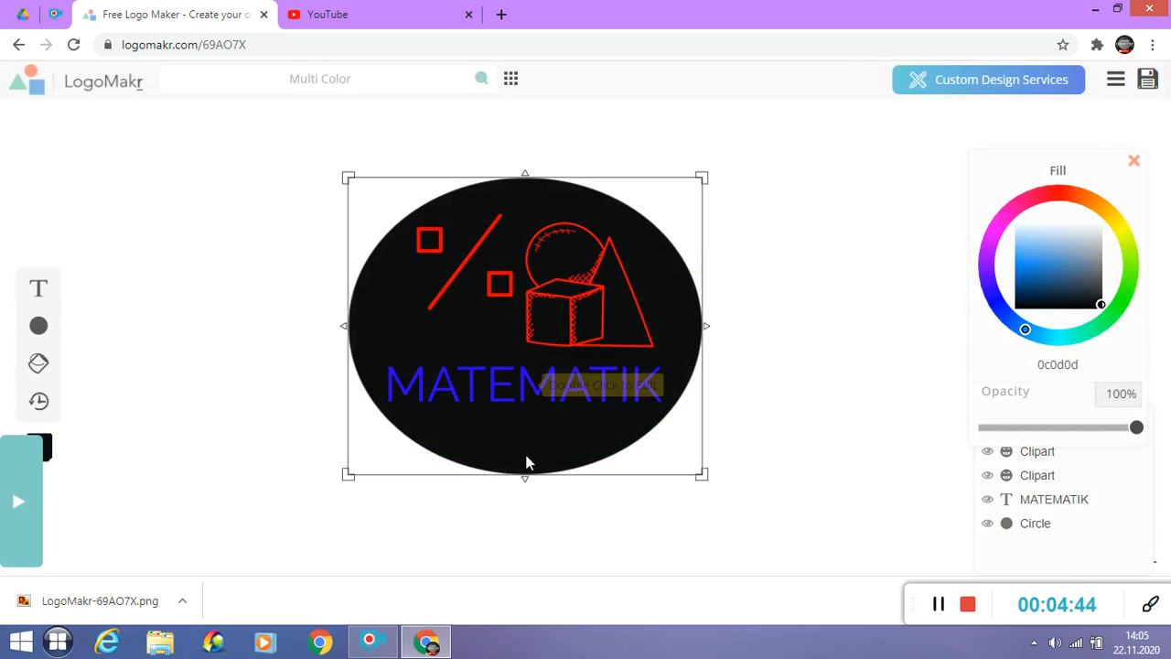
# - Open the downloaded LogoMakr-69AO7X.png in the photo viewer to review the finished logo
pyautogui.click(147, 599)
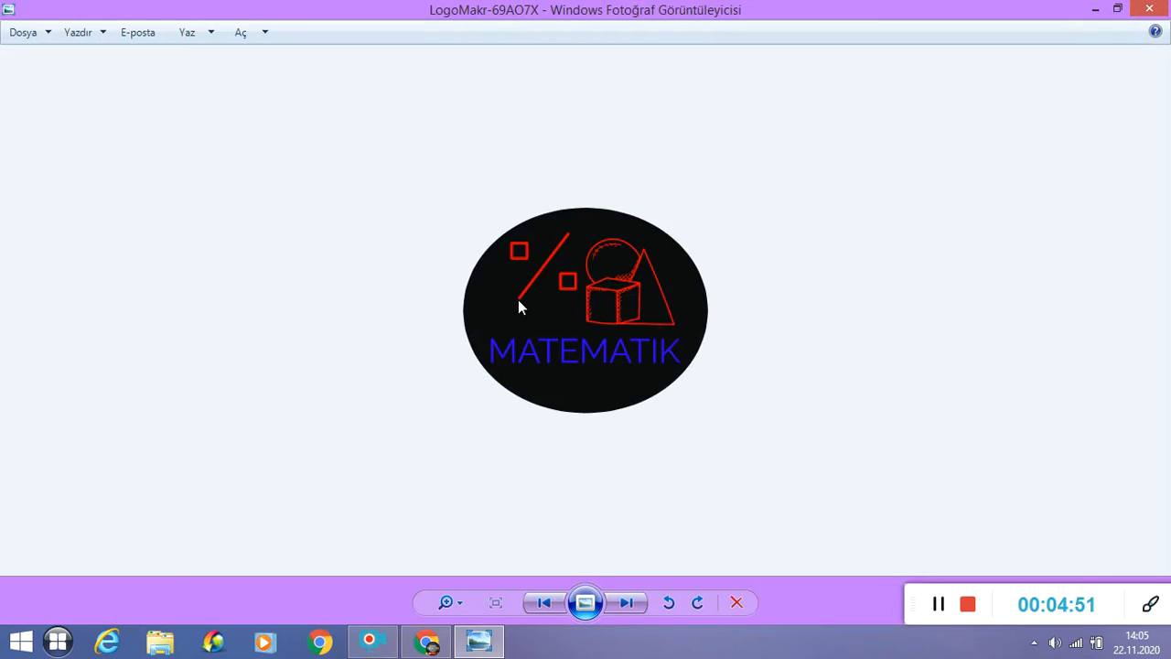
pyautogui.scroll(1, 518, 299)
pyautogui.scroll(-1, 585, 338)
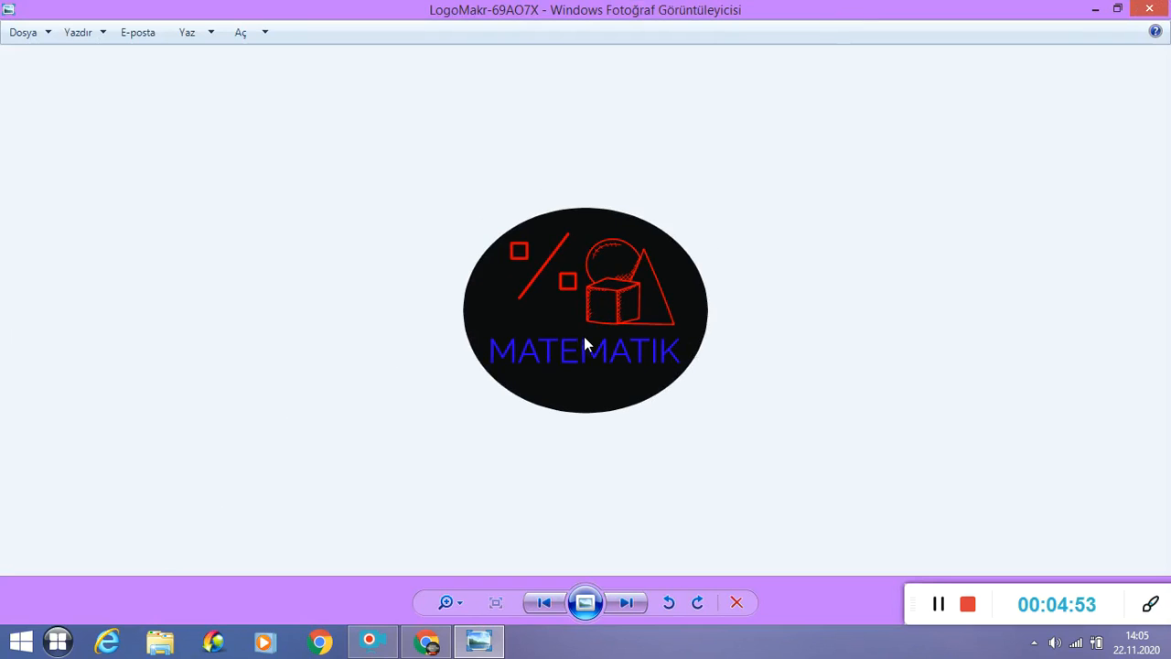